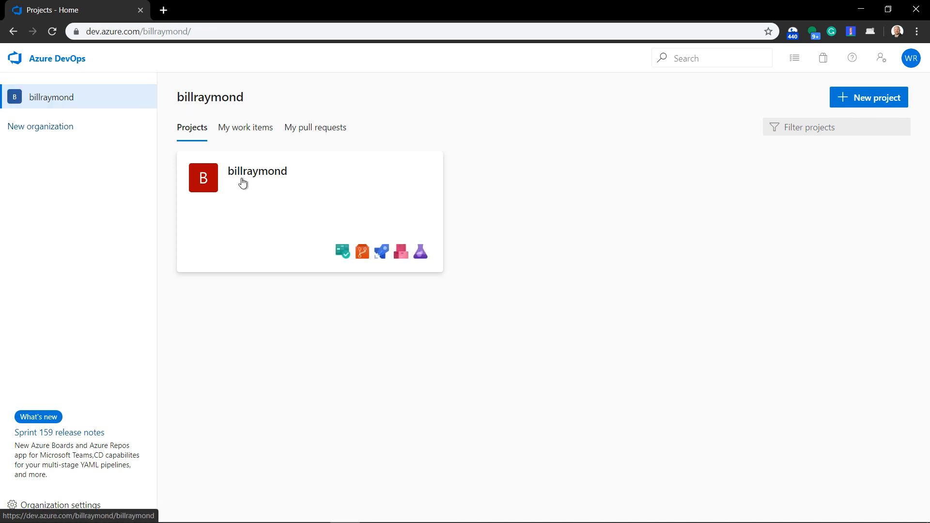
Look at the project's empty code repository in Azure DevOps and return to the project list
left_click(361, 253)
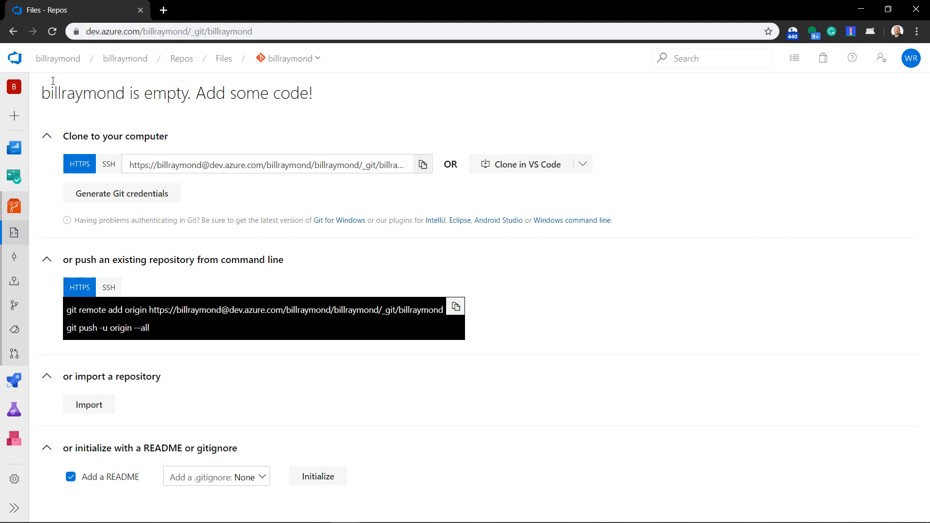
mouse_move(41, 93)
left_mouse_down()
mouse_move(196, 82)
mouse_move(327, 99)
left_mouse_up()
left_click(328, 99)
left_click(13, 32)
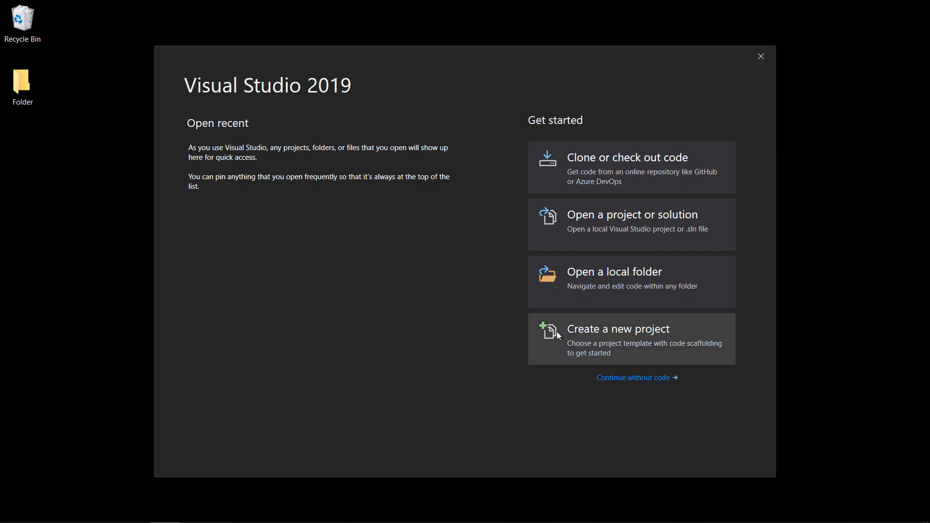
In Visual Studio, create a new C# ASP.NET Core Web Application project and test-run it in the browser with IIS Express
left_click(557, 331)
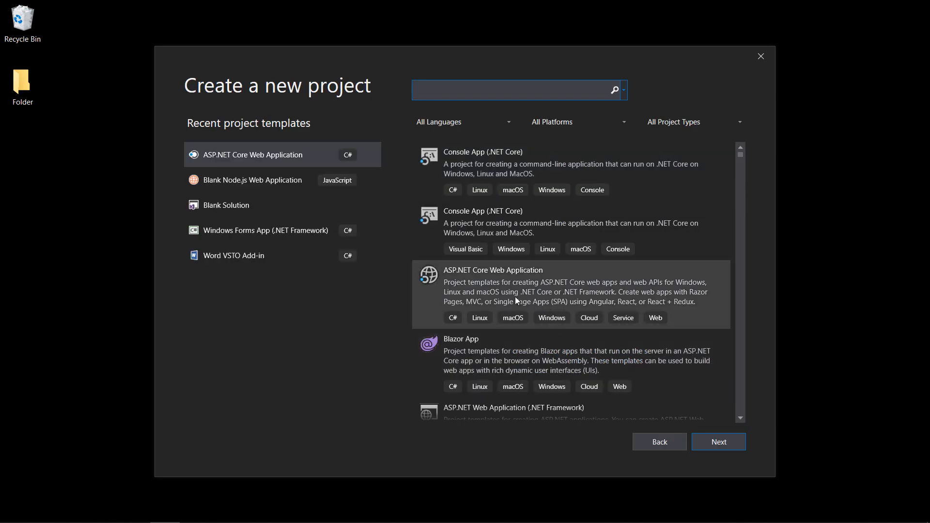
left_click(484, 295)
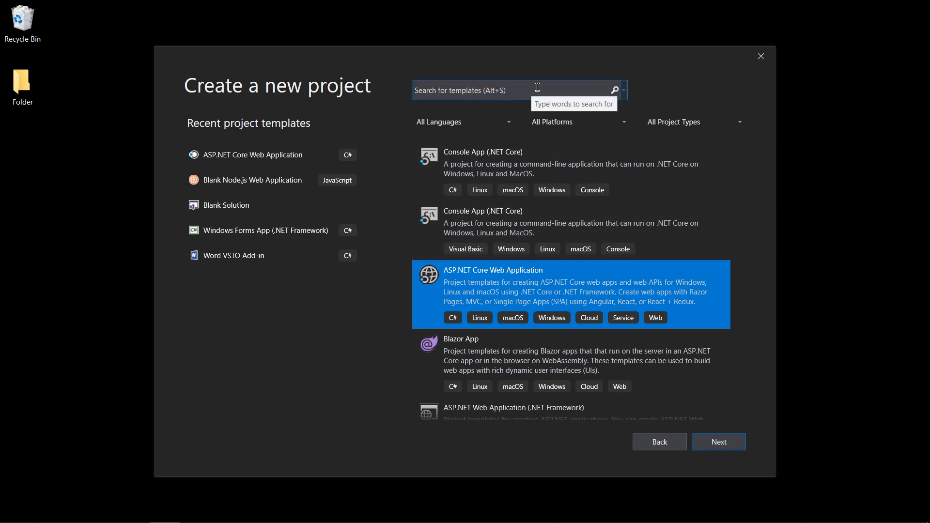
left_click(719, 442)
left_click(724, 442)
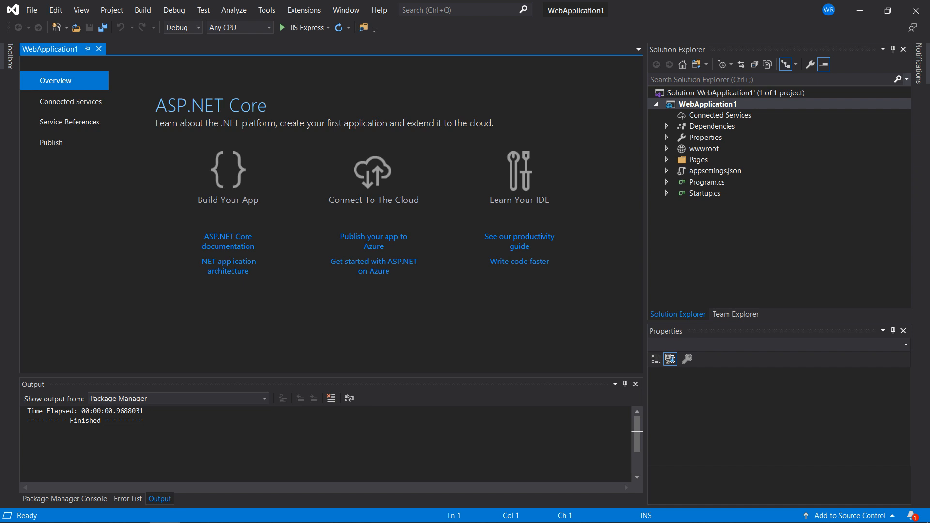
left_click(297, 28)
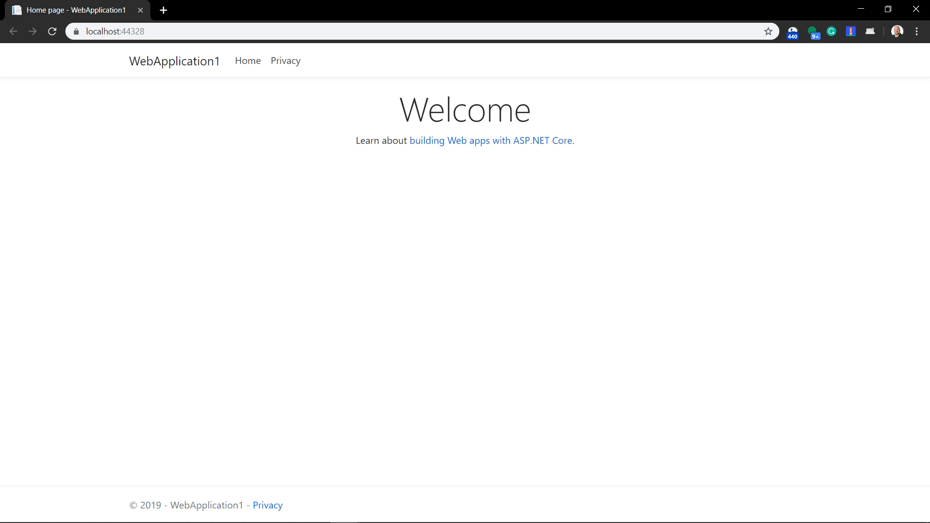
key("alt+Tab")
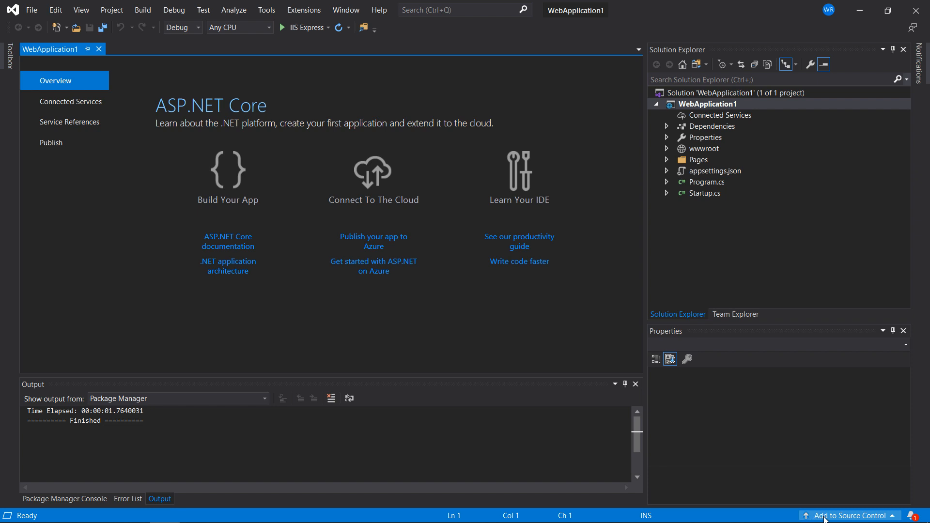
Add the WebApplication1 solution to Git source control and bring up Team Explorer for its push options
left_click(824, 516)
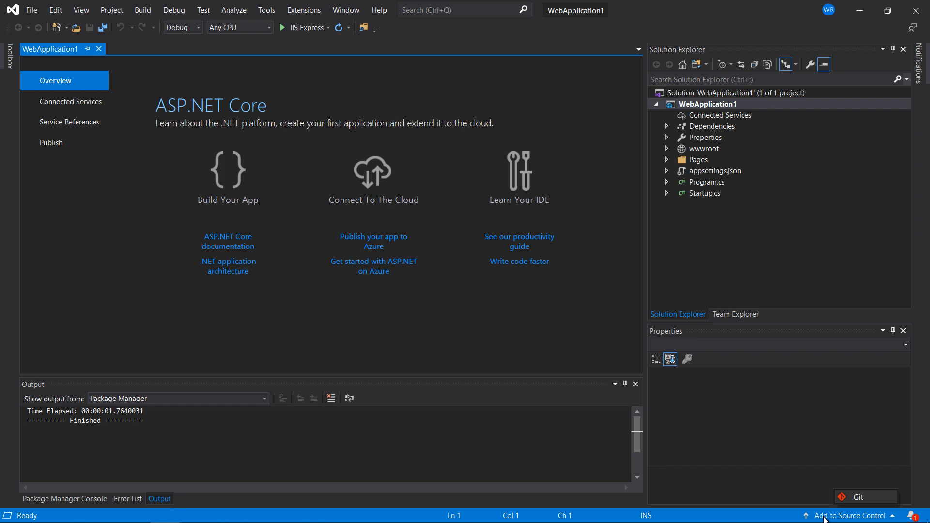
left_click(863, 498)
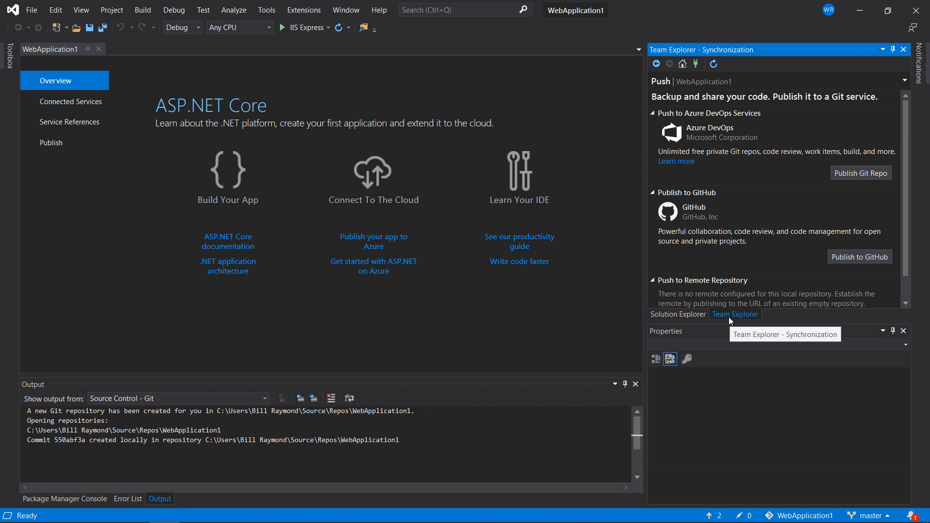
left_click(81, 10)
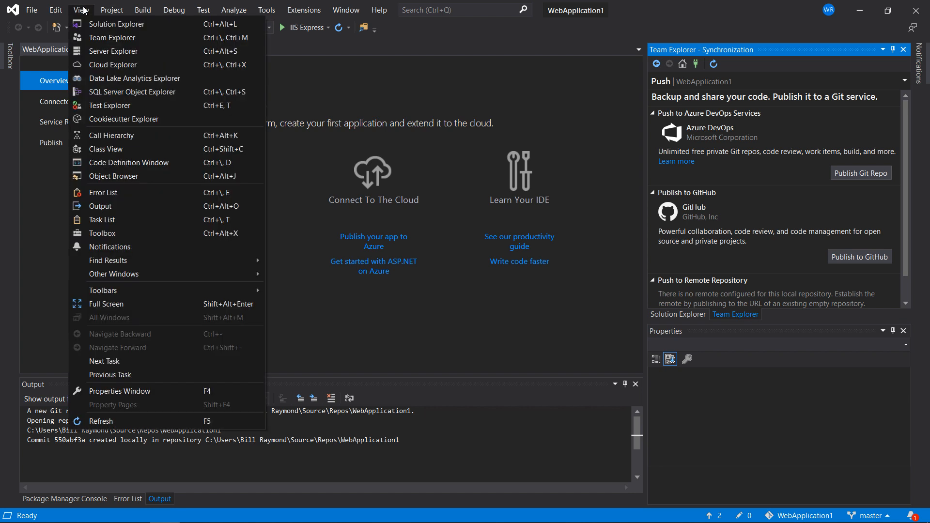
left_click(84, 37)
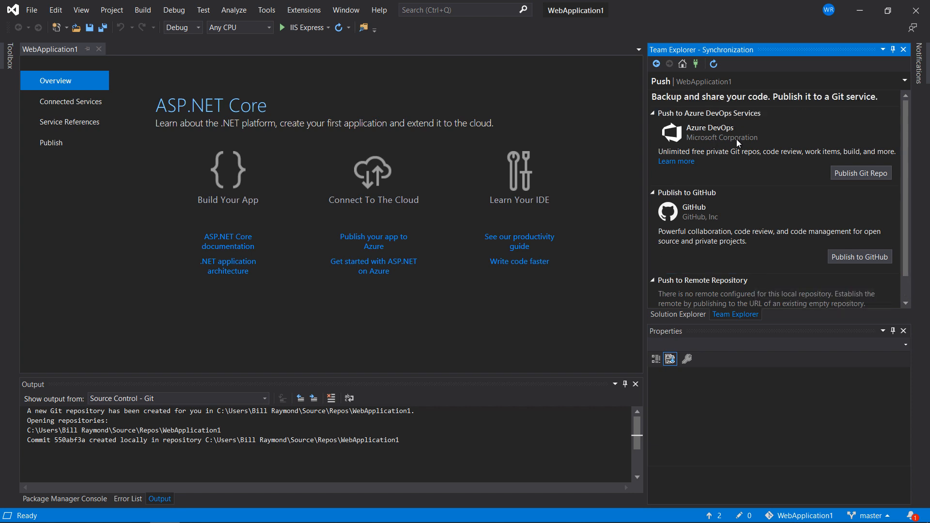
Start publishing the Git repo to Azure DevOps and check the selected account and organization against the Azure DevOps website
left_click(849, 176)
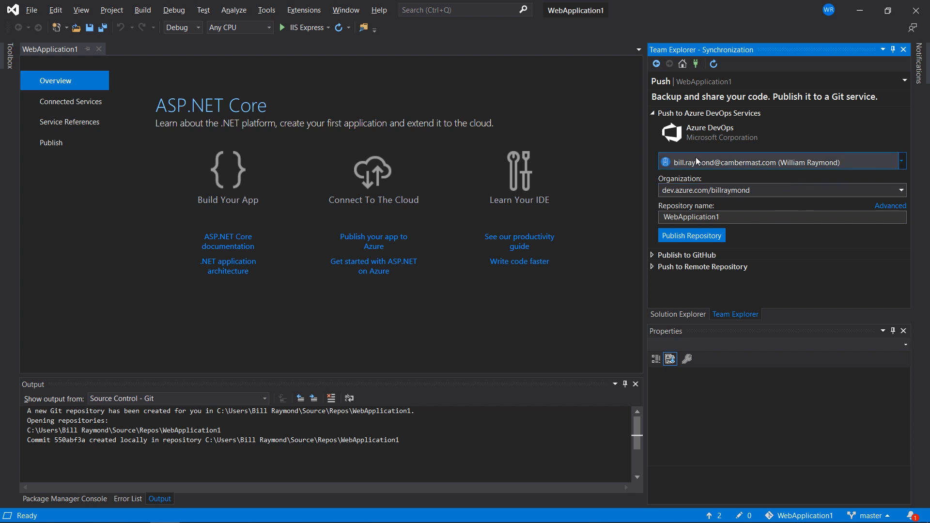
left_click(719, 163)
left_click(720, 163)
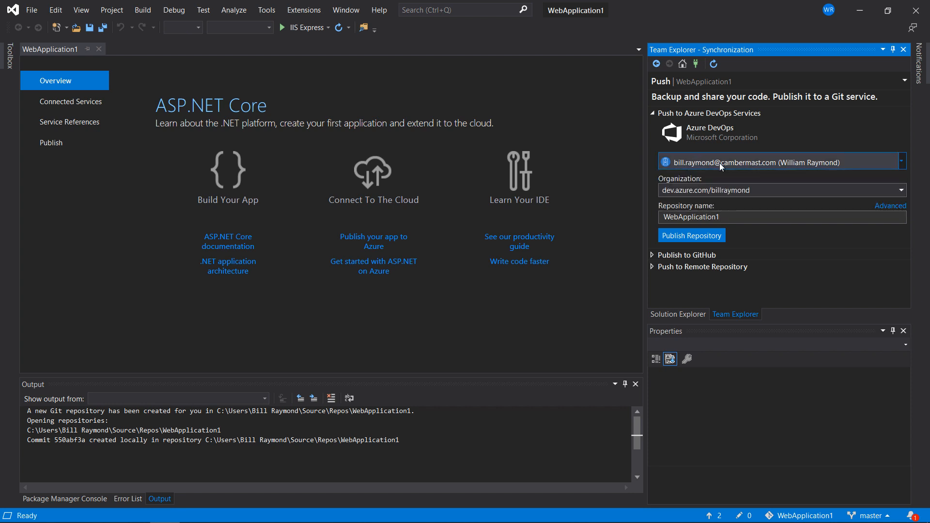
left_click(739, 217)
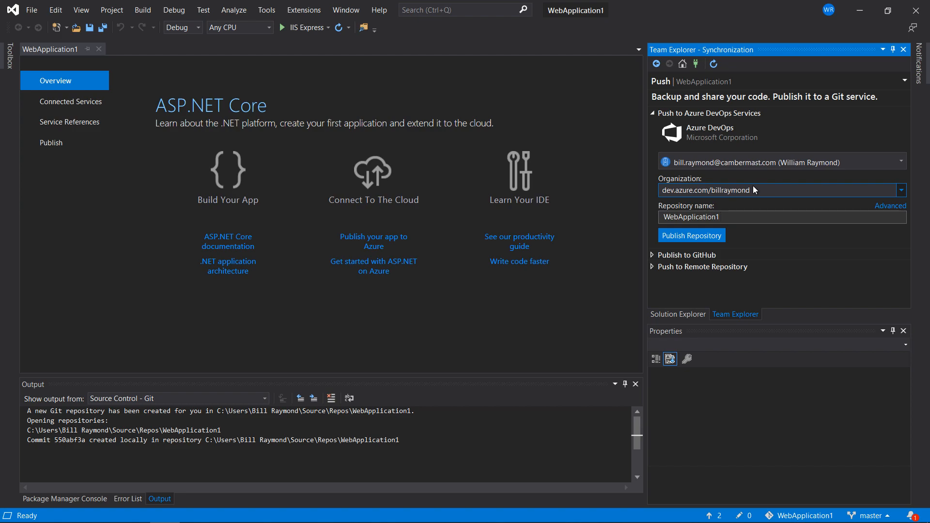
key("alt+Tab")
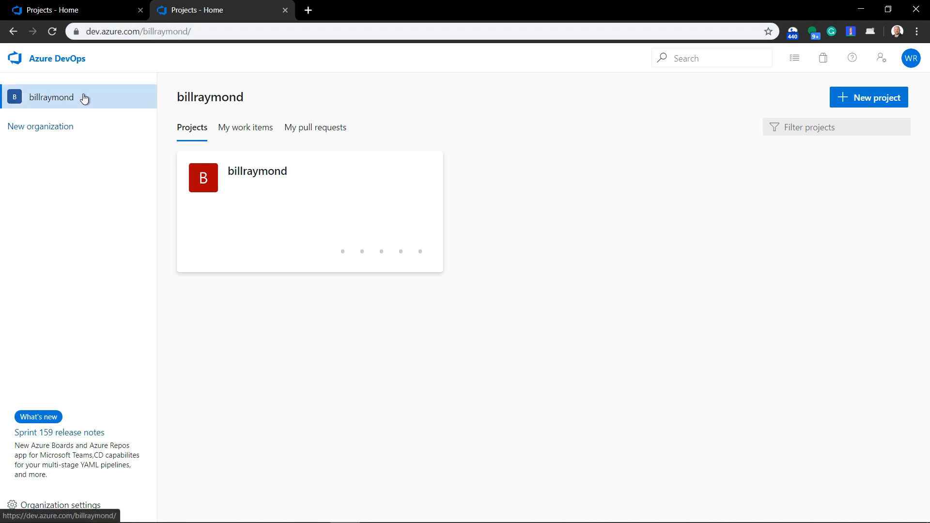
mouse_move(233, 197)
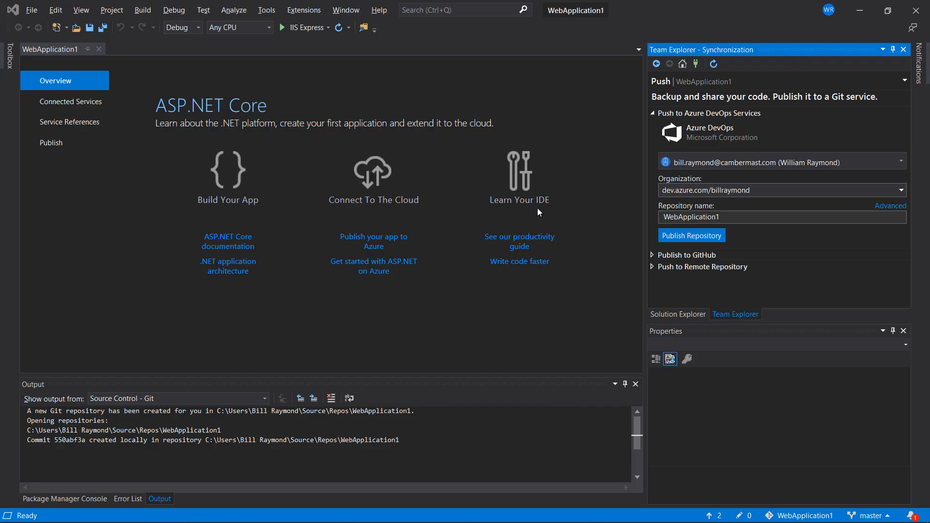
Show the advanced publish options and publish the WebApplication1 repository to the existing project in the Azure DevOps organization
left_click(880, 207)
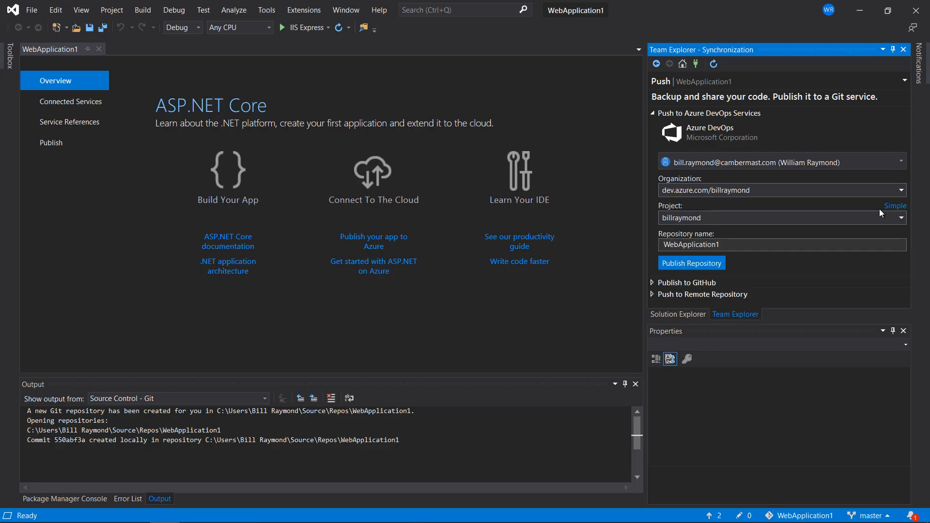
left_click(801, 220)
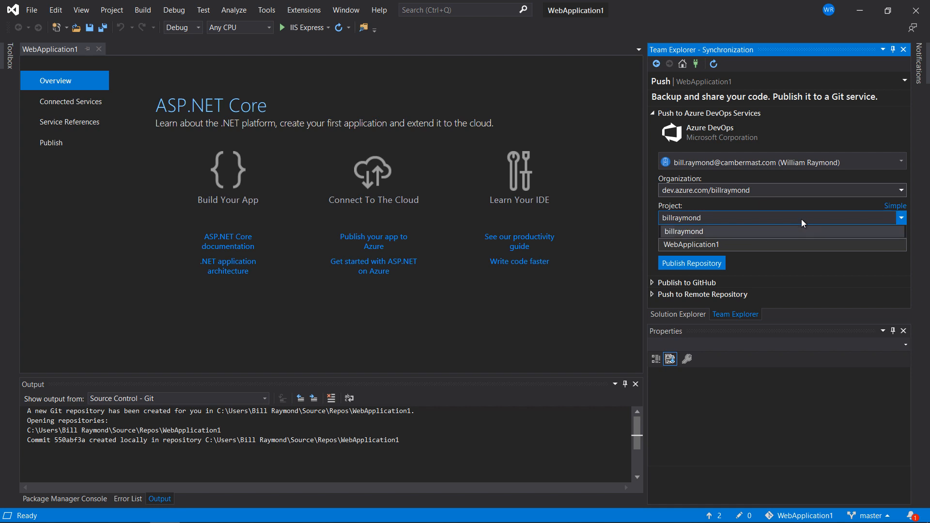
left_click(801, 219)
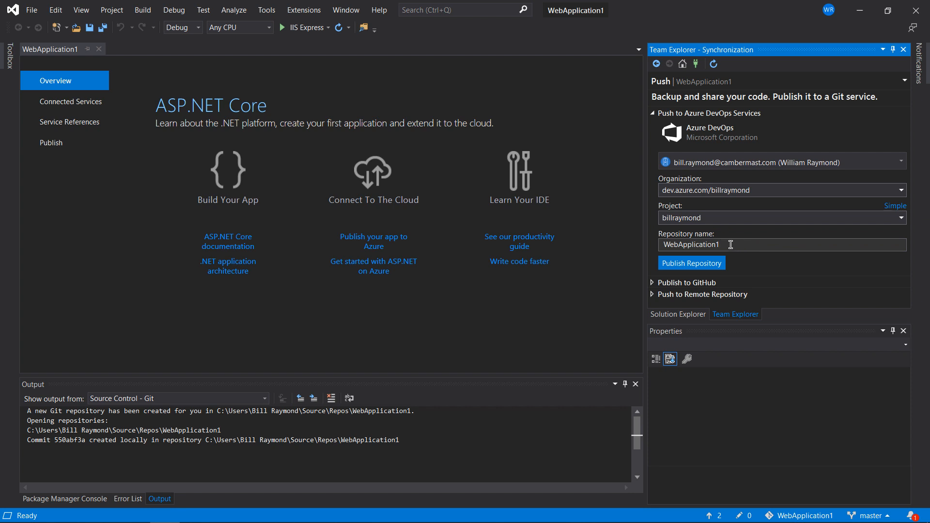
left_click(679, 314)
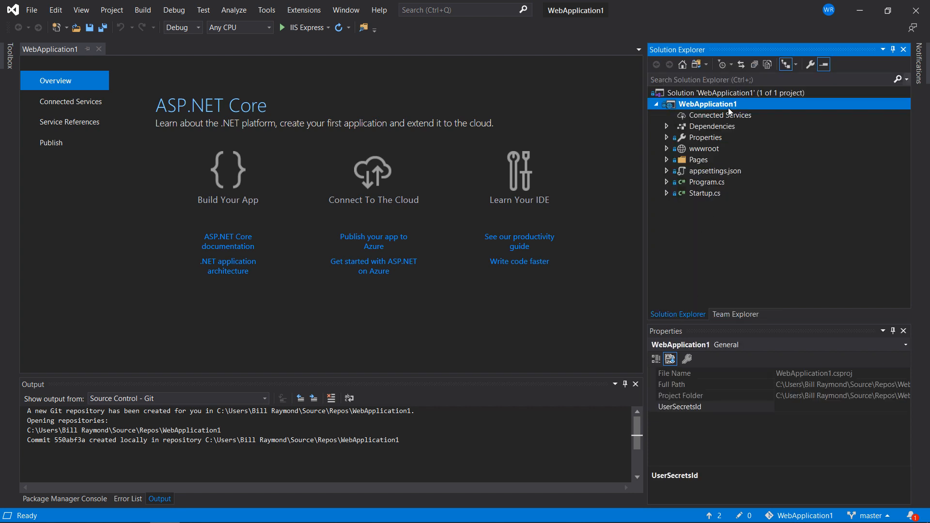
left_click(730, 315)
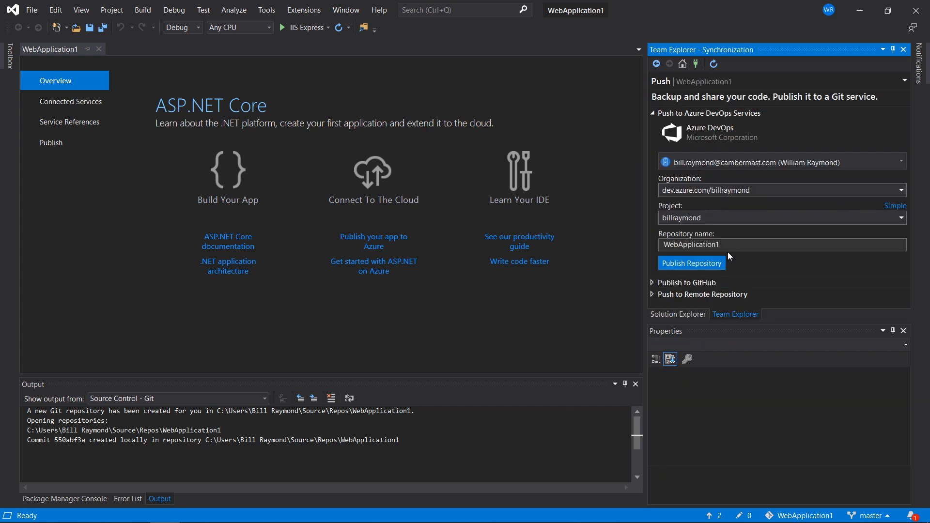
left_click(688, 264)
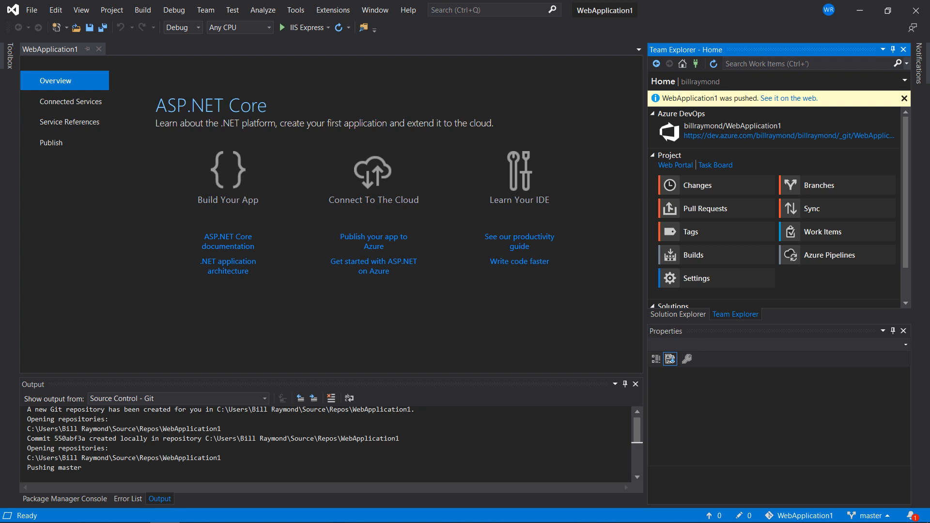
View the pushed repository on the web, examine the Welcome heading in Pages/Index.cshtml, and close the page
left_click(774, 99)
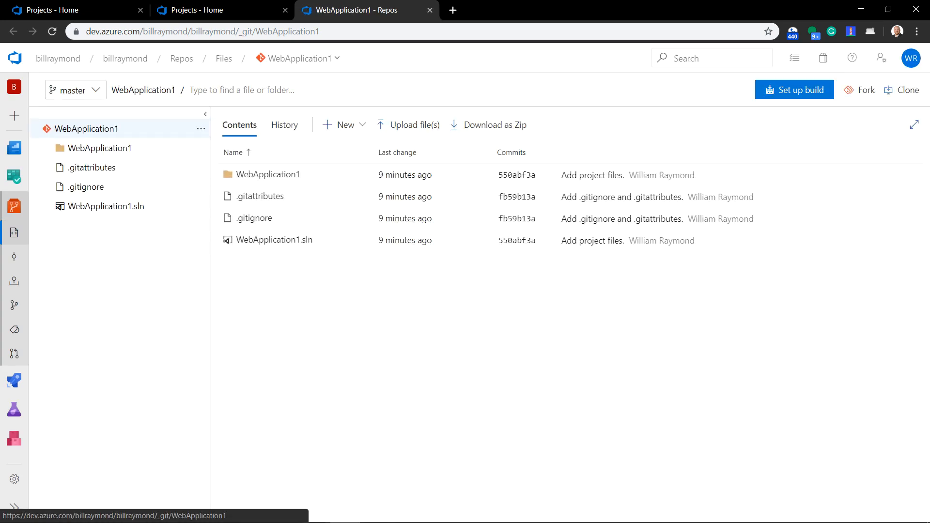
left_click(262, 175)
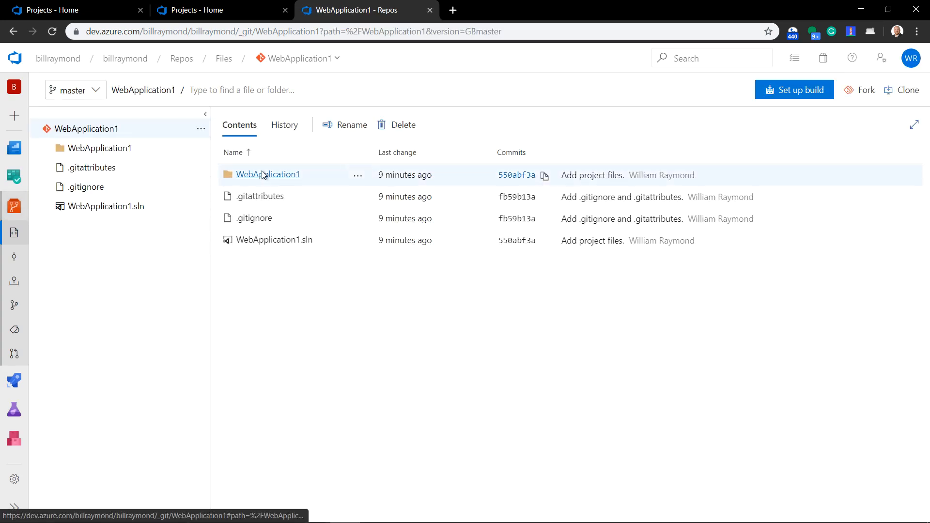
left_click(250, 177)
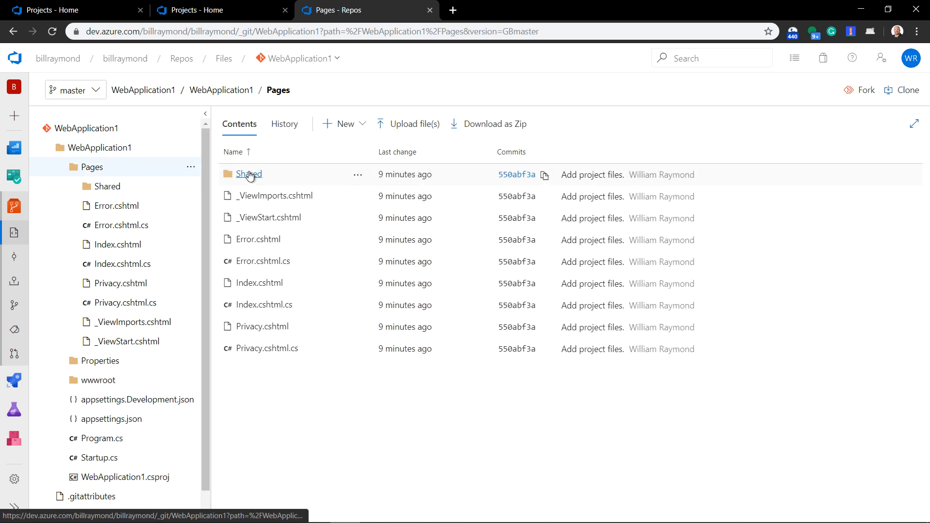
left_click(247, 283)
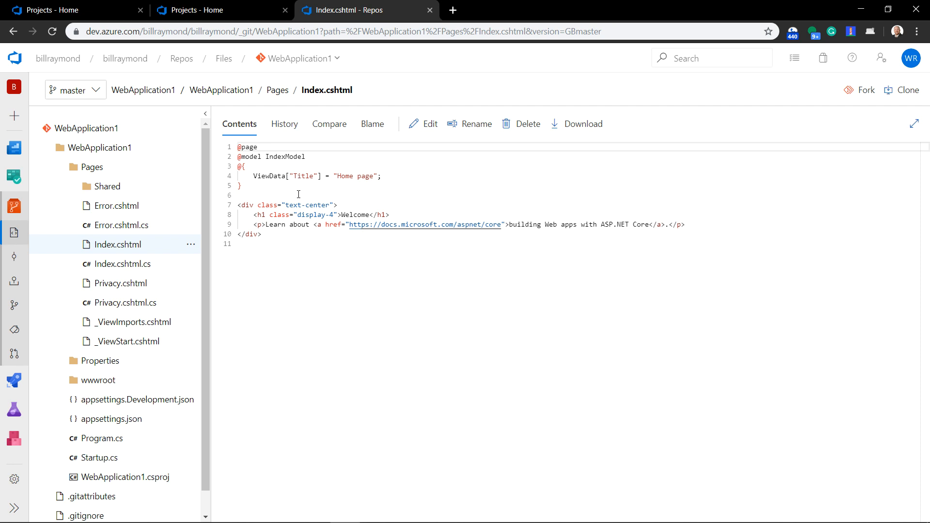
double_click(351, 213)
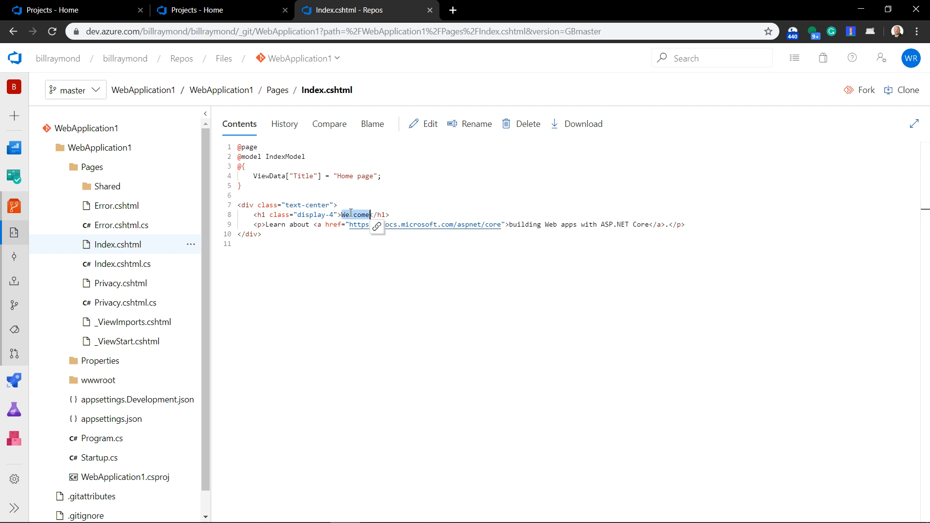
left_click(430, 10)
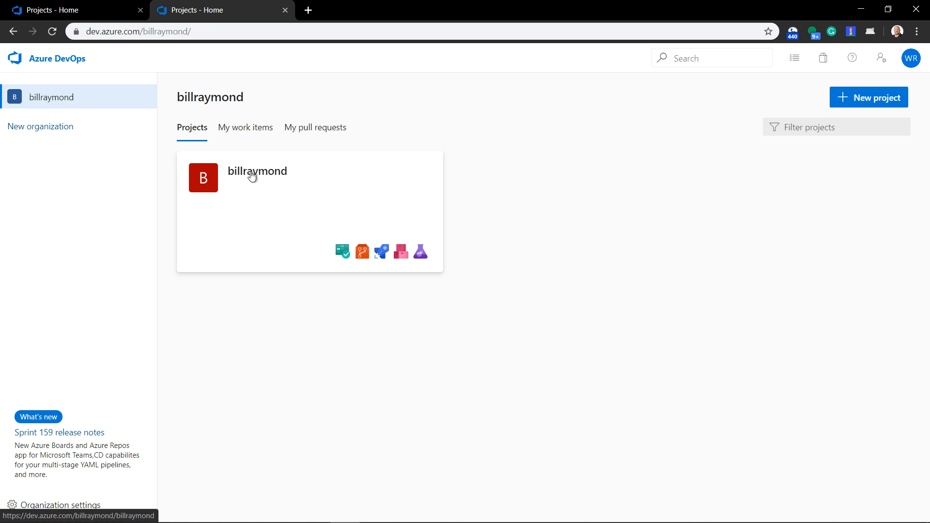
View the project's summary page and its repository from the organization's project list, returning to the list after each
left_click(252, 176)
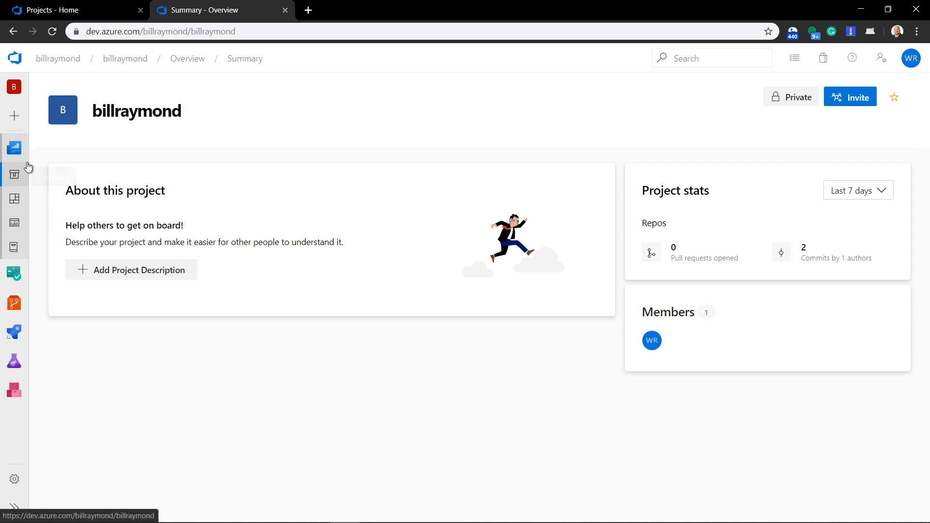
mouse_move(8, 301)
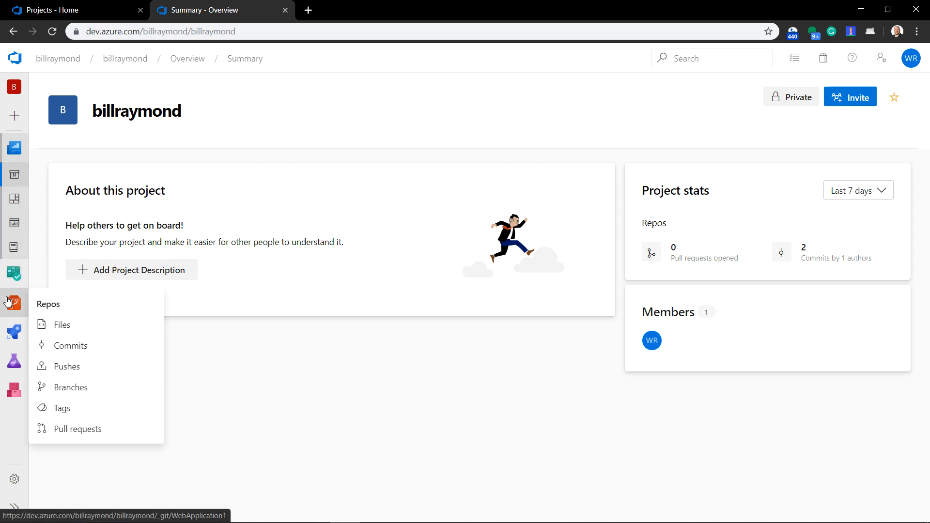
left_click(14, 33)
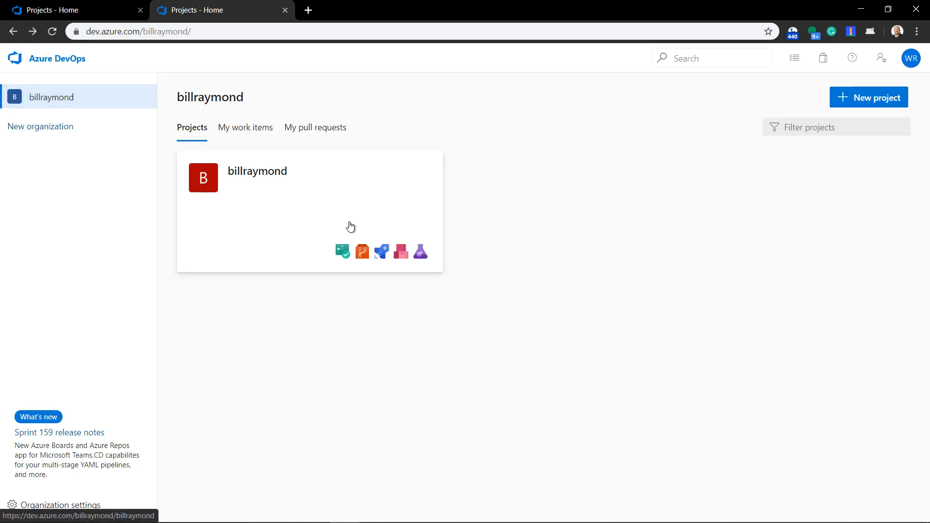
left_click(362, 259)
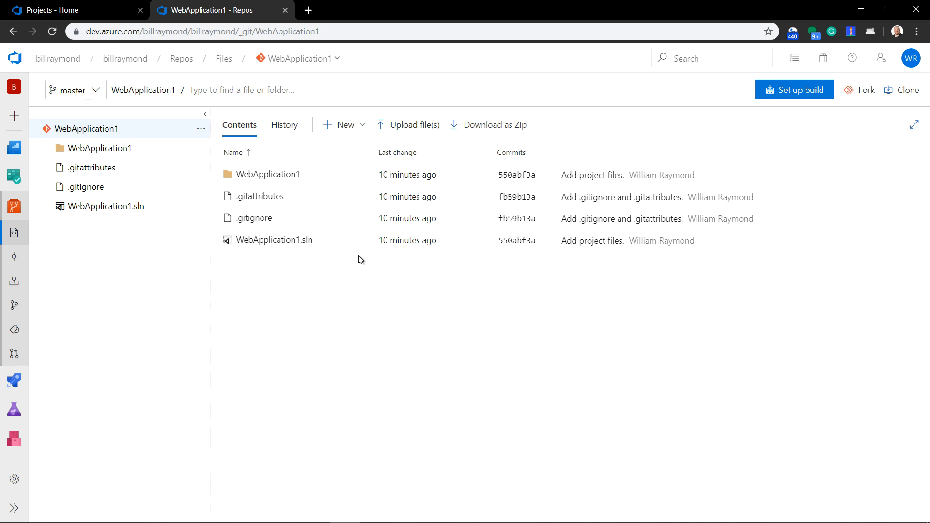
left_click(13, 32)
Open the project's summary page and go from there to the files in its WebApplication1 repository
left_click(260, 185)
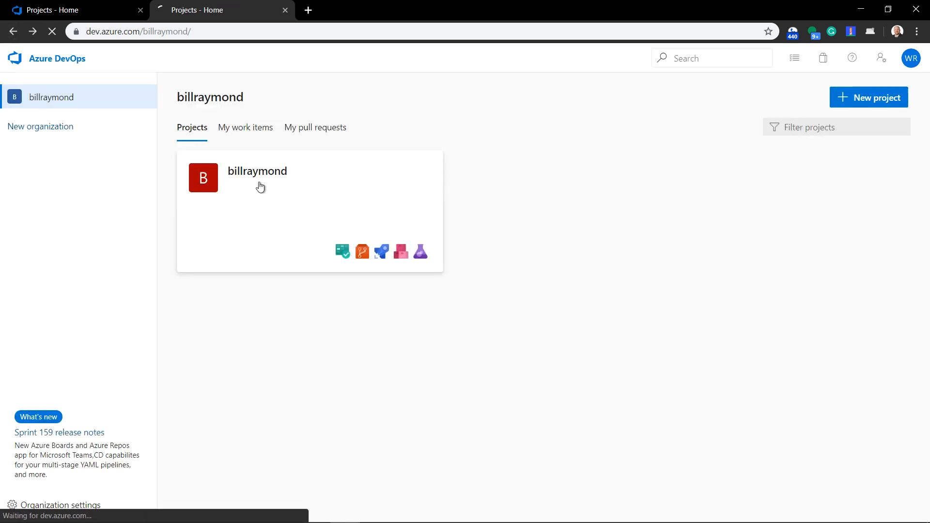
mouse_move(12, 306)
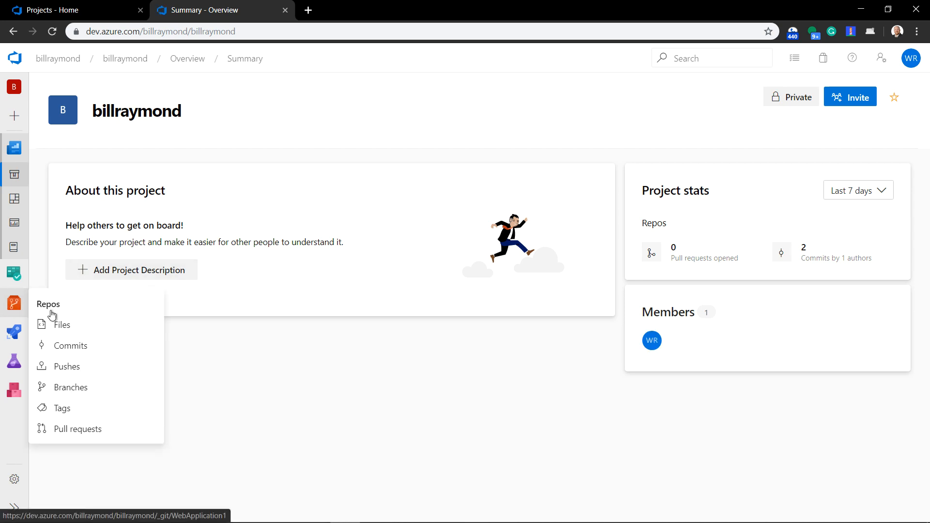
left_click(54, 325)
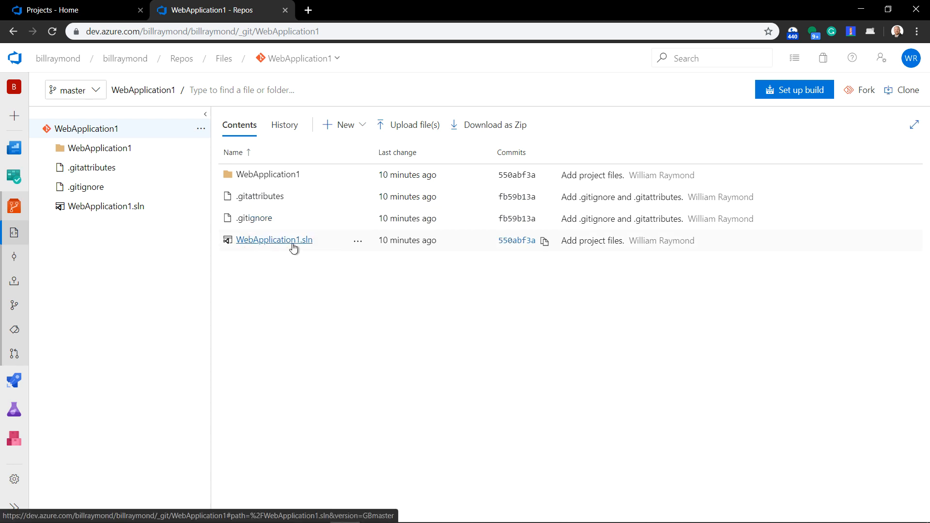
Switch to Visual Studio and look over the WebApplication1 solution's files and its Folder View option
key("alt+Tab")
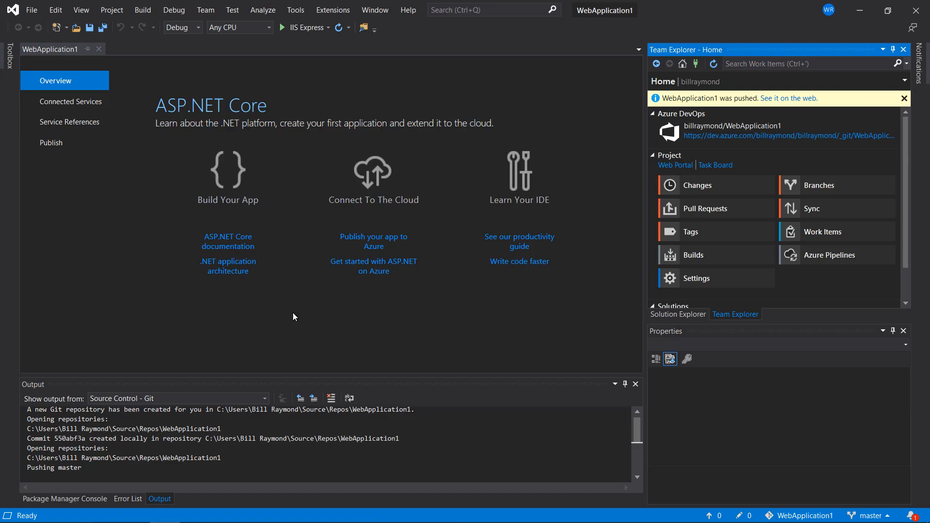
left_click(652, 314)
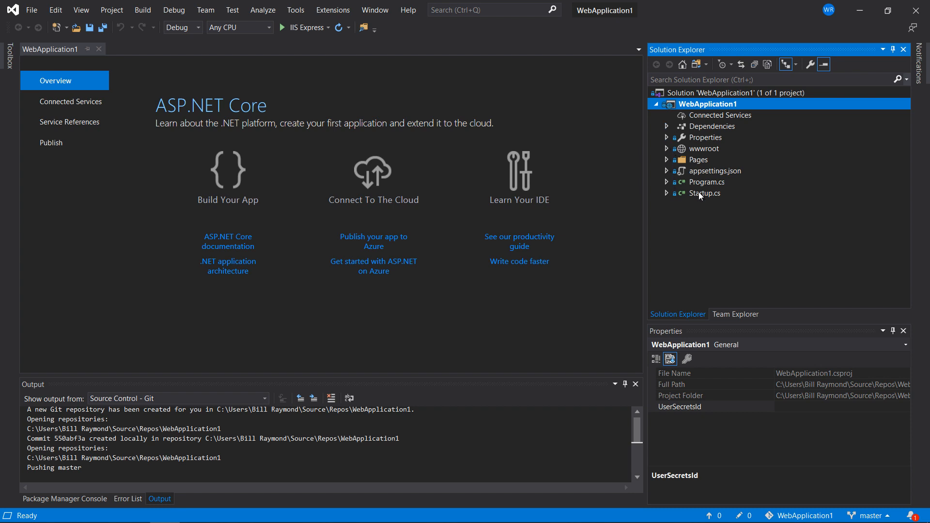
left_click(695, 65)
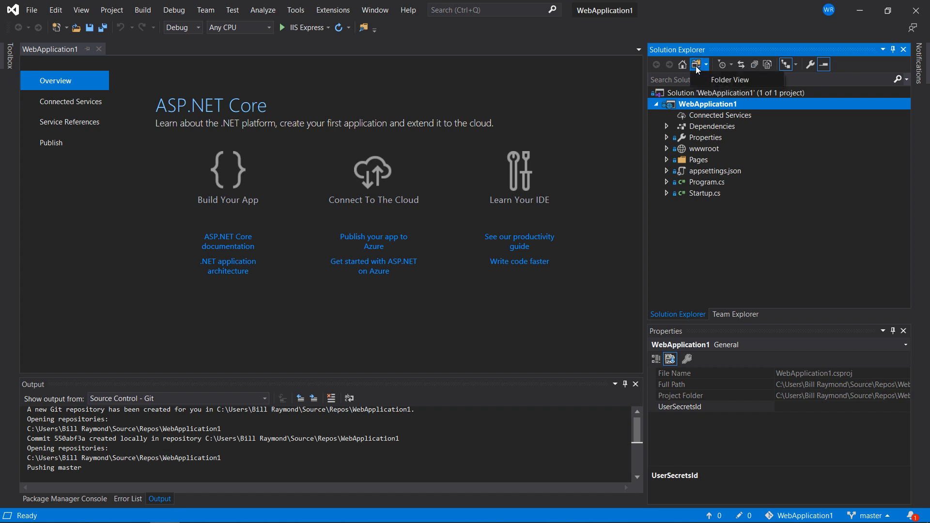
left_click(716, 80)
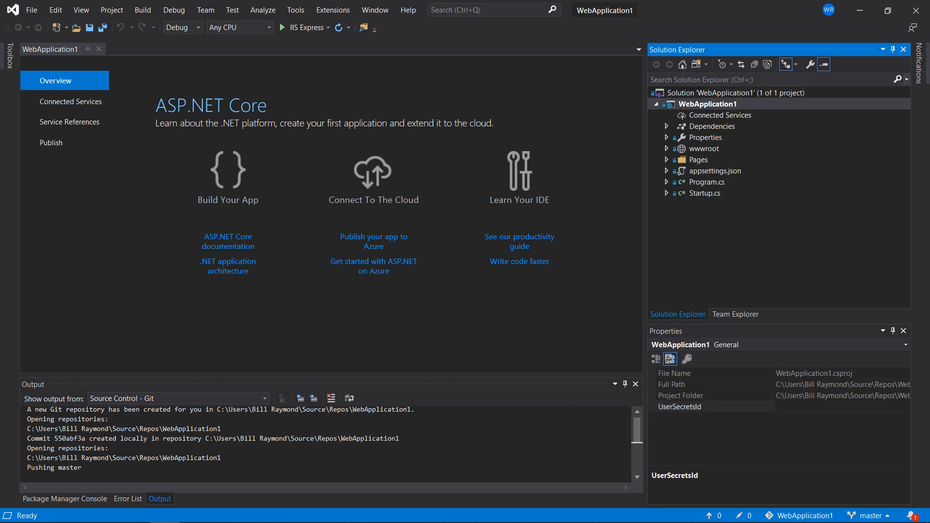
left_click(708, 104)
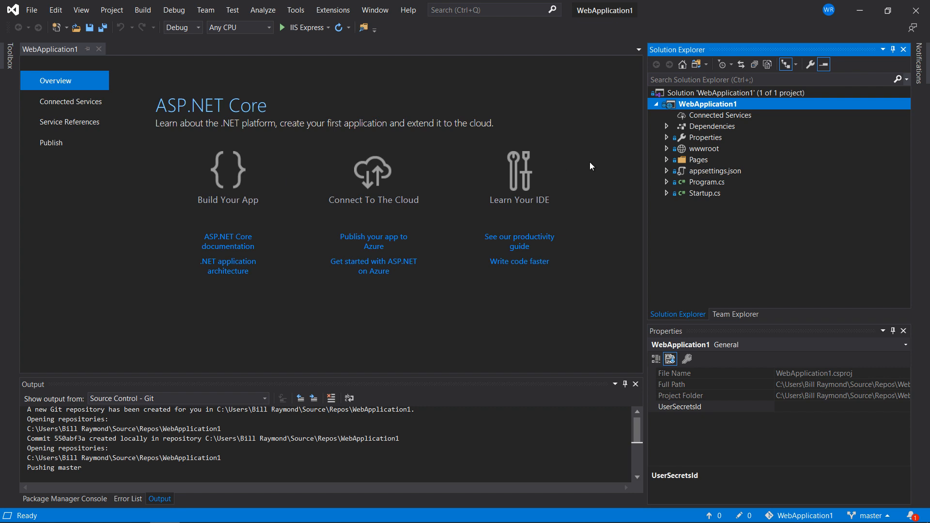
Open Index.cshtml from the project's Pages folder and place the cursor on the line with the Welcome heading
left_click(667, 160)
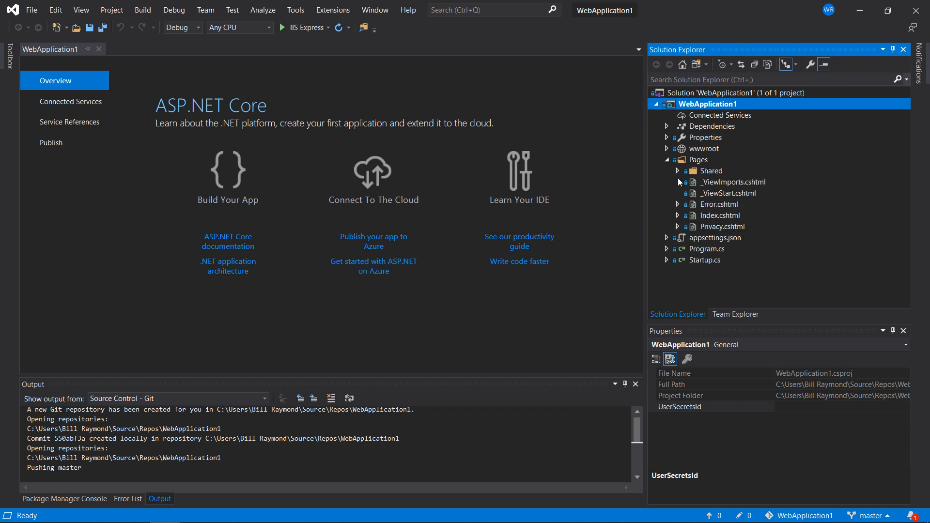
left_click(707, 218)
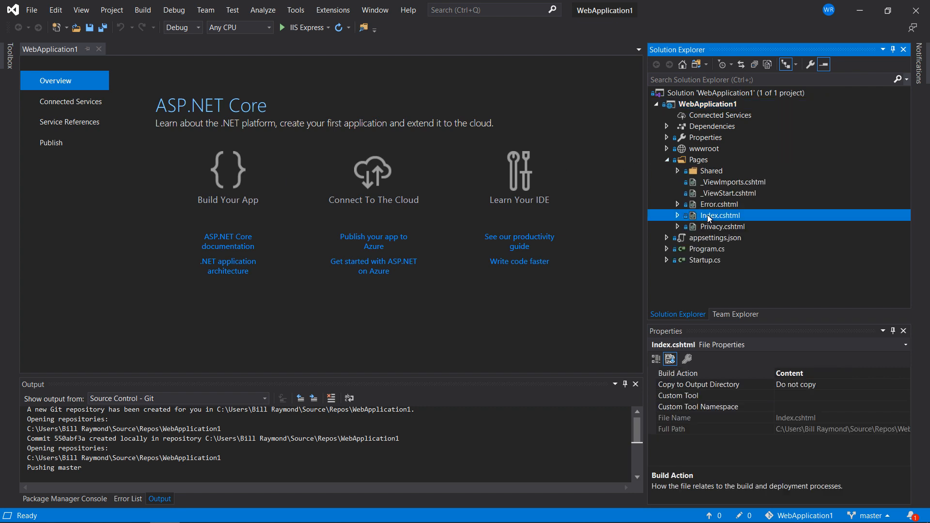
left_click(707, 214)
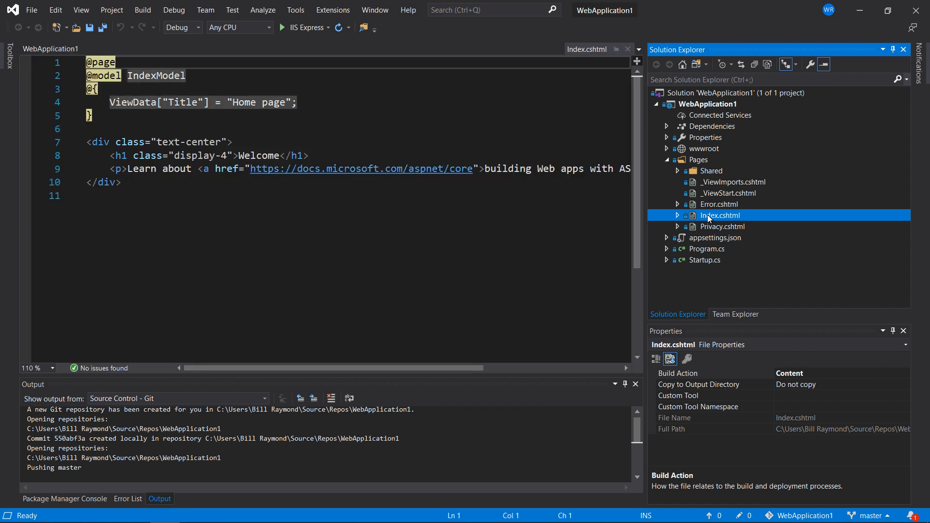
left_click(251, 155)
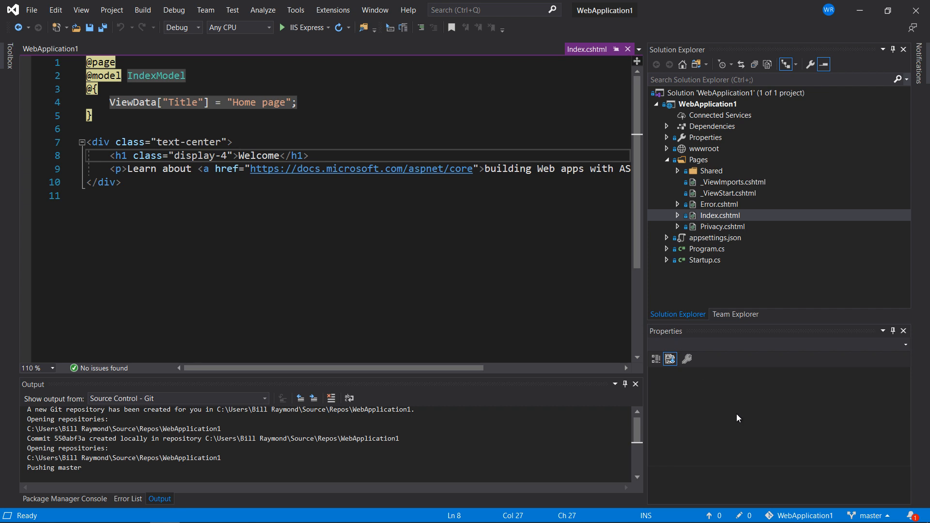
Create a branch named update-index-file based on master and check it out
left_click(867, 514)
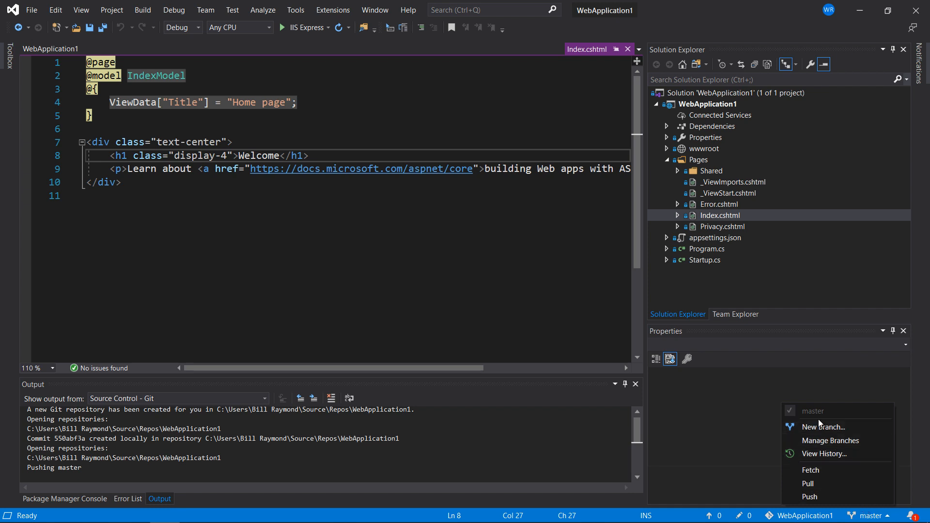
left_click(795, 311)
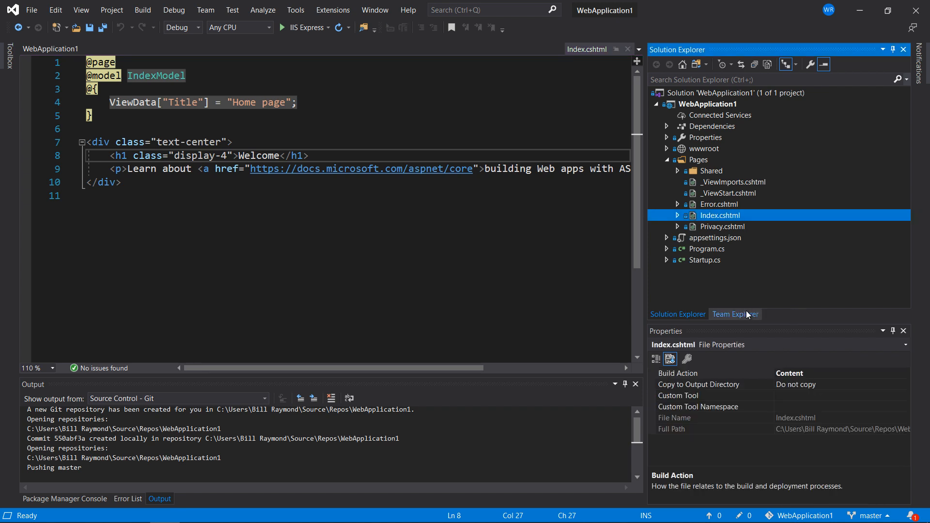
left_click(733, 315)
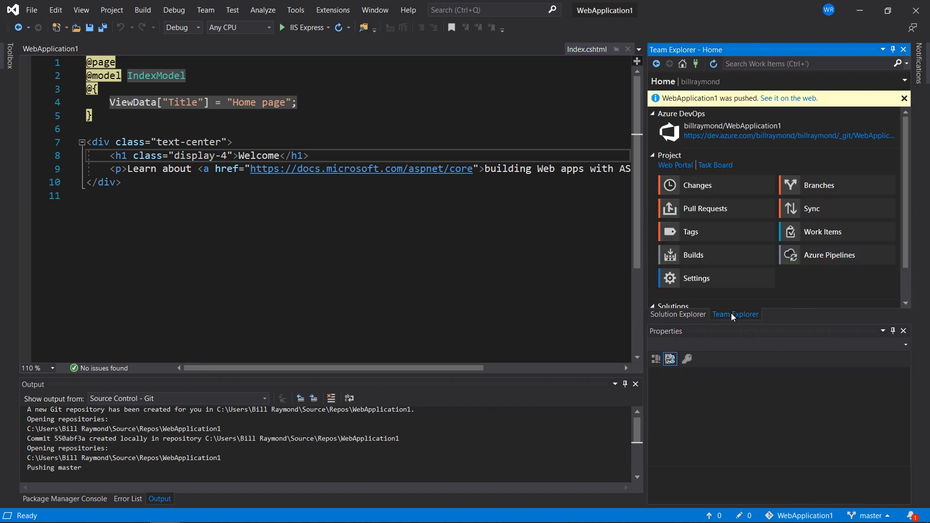
left_click(800, 184)
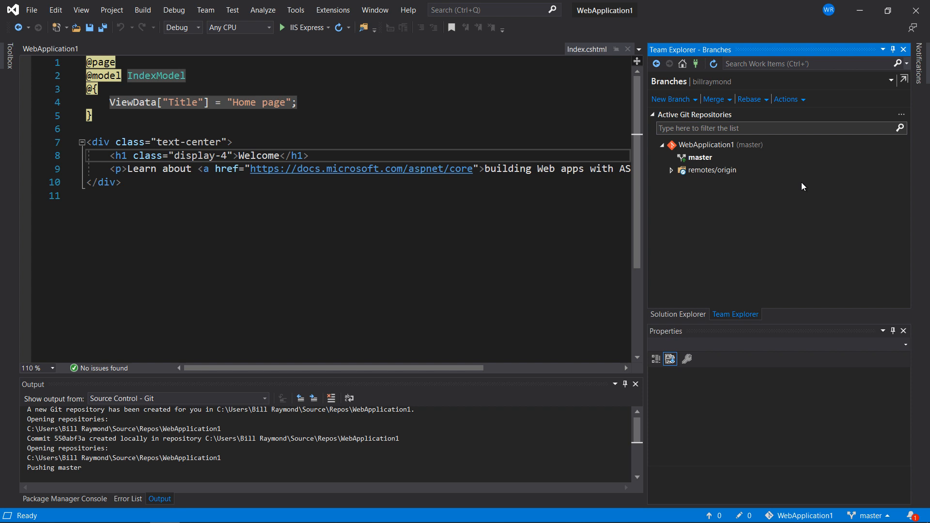
left_click(684, 100)
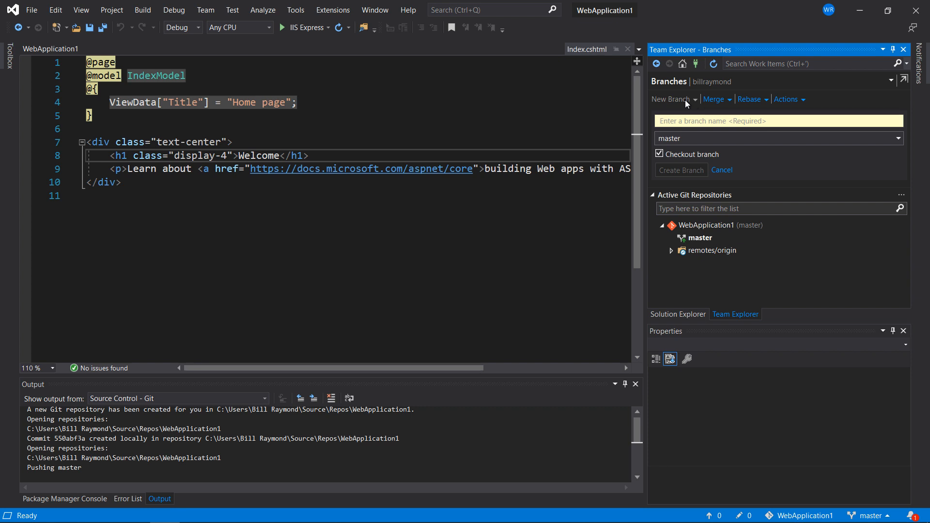
type("update-index-file")
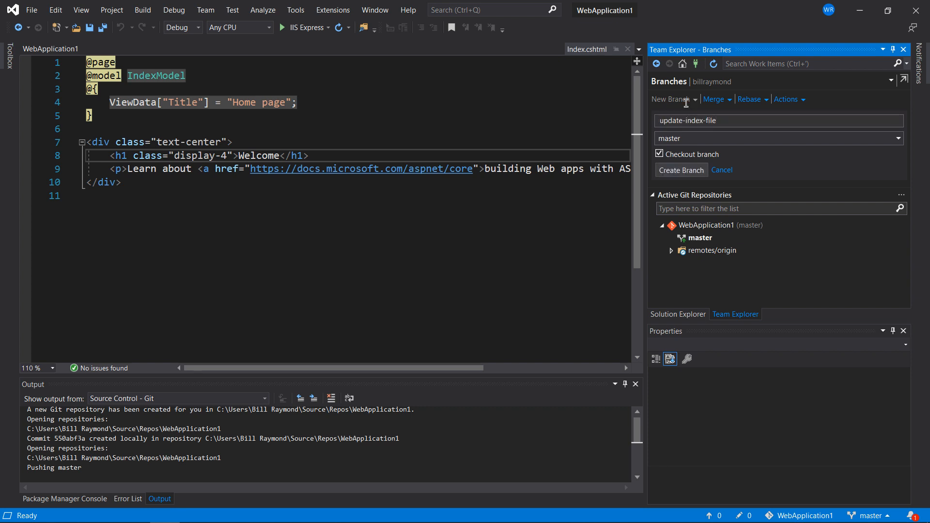
left_click(679, 170)
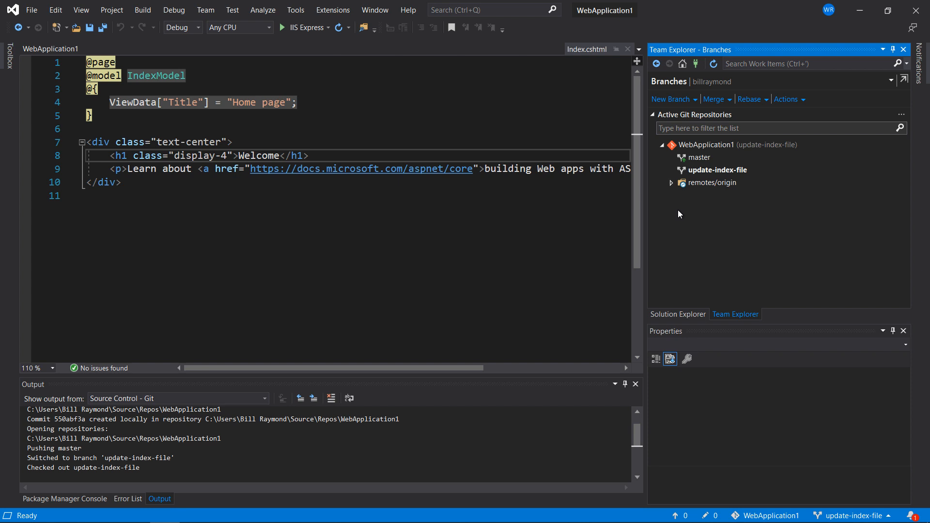
mouse_move(761, 170)
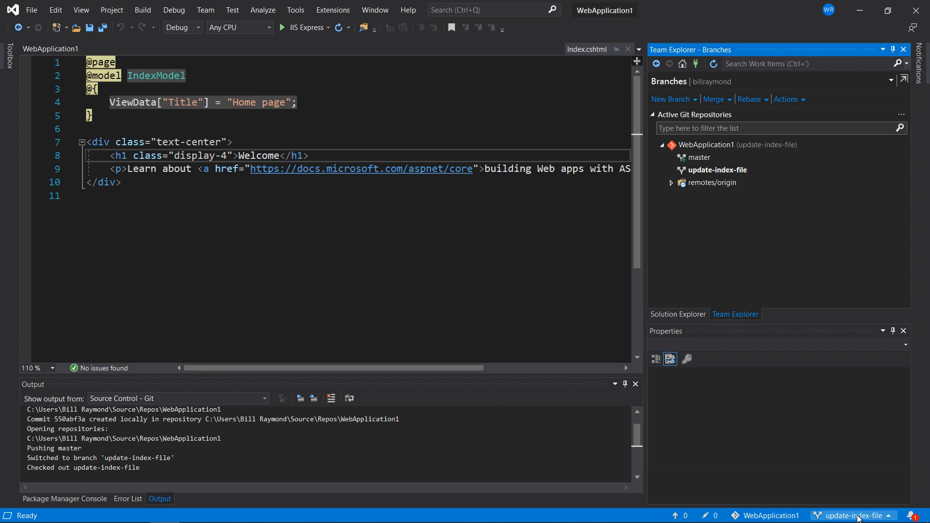
Replace the Welcome heading text in Index.cshtml with "*** HELLO WORLD ***" and run the application in IIS Express
left_click(690, 314)
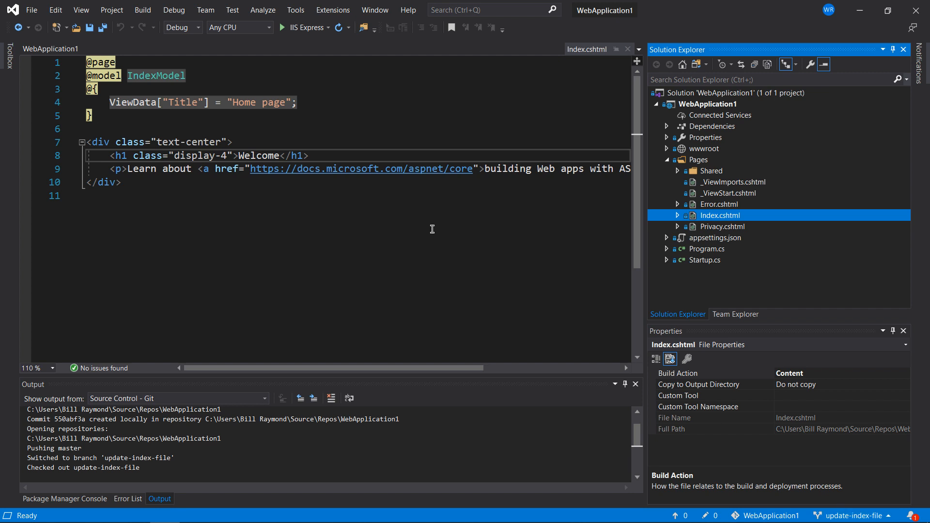
double_click(259, 157)
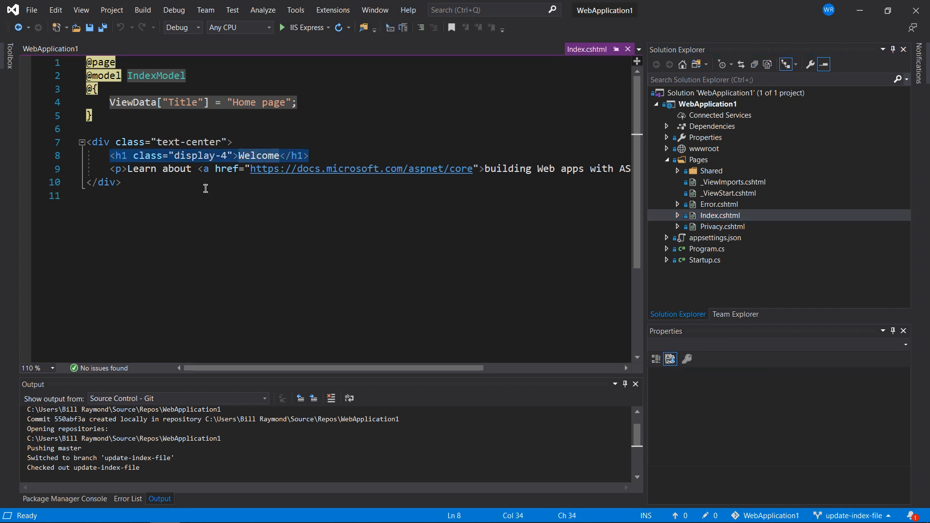
type("*** HELLO ")
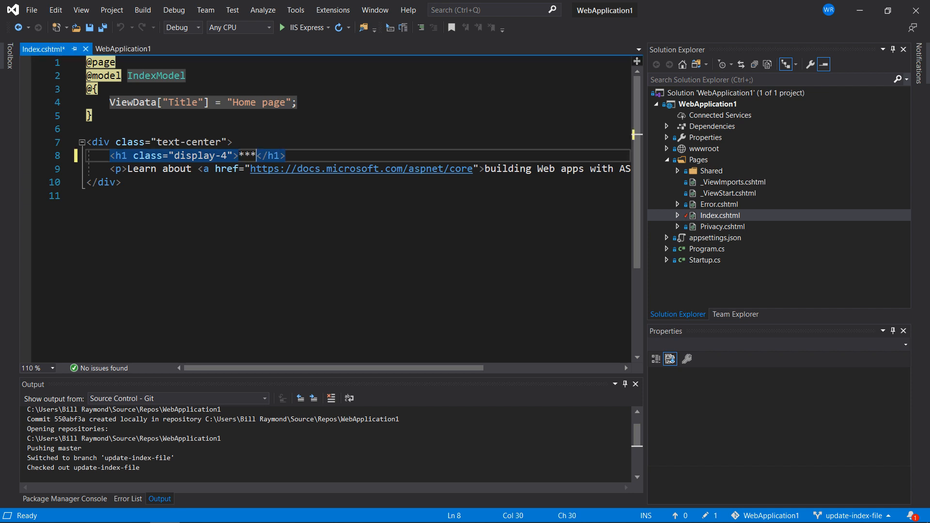
type("WORLD ***")
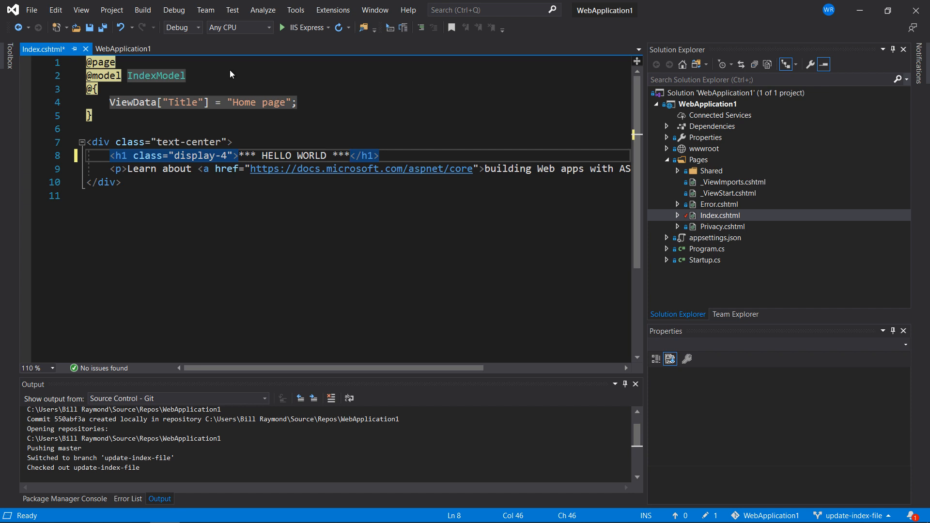
left_click(293, 29)
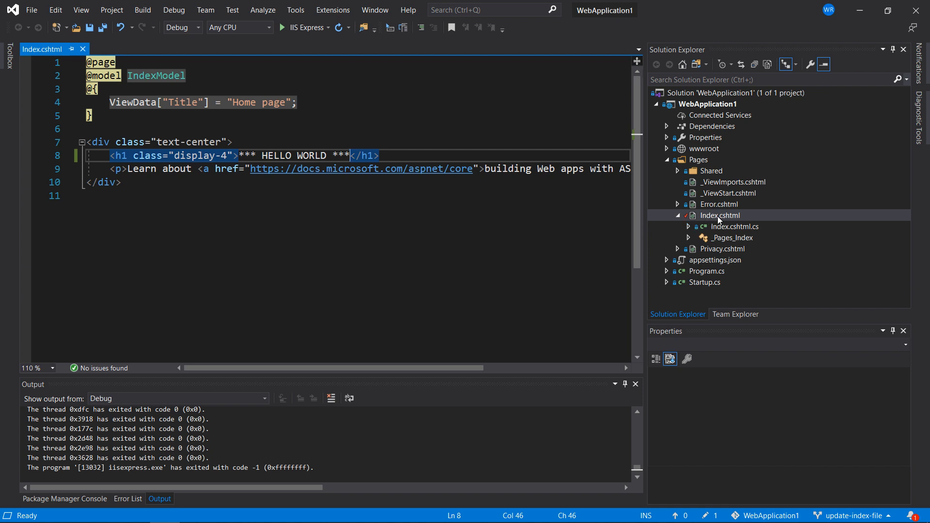
Compare Index.cshtml with its unmodified version and close the comparison
mouse_move(686, 220)
right_click(699, 213)
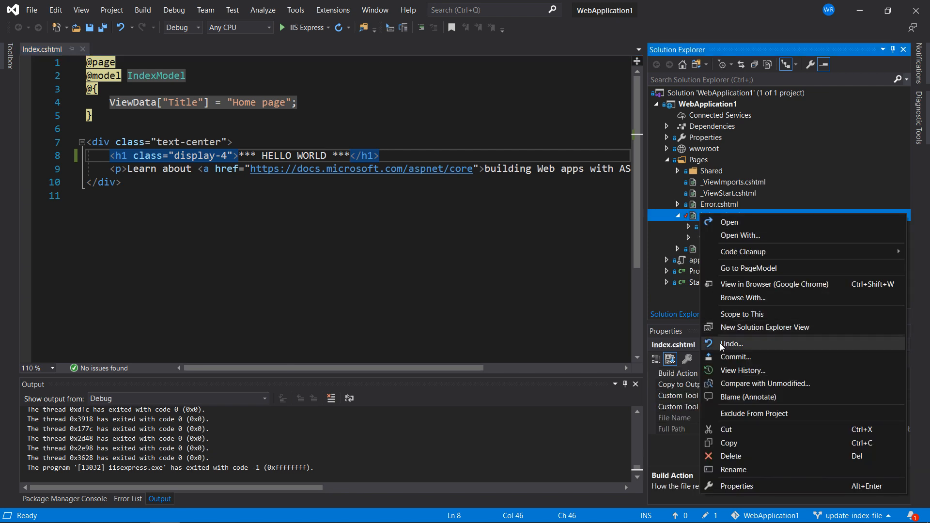
left_click(757, 383)
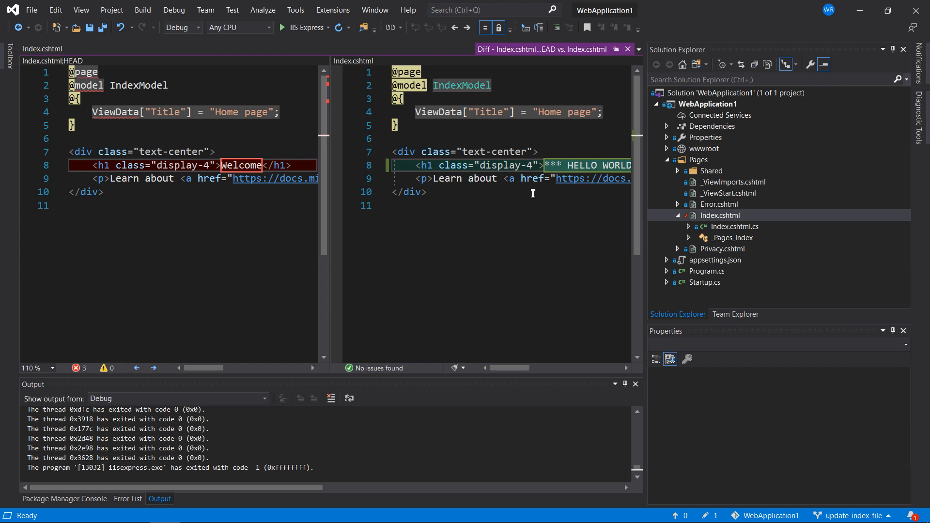
left_click(628, 49)
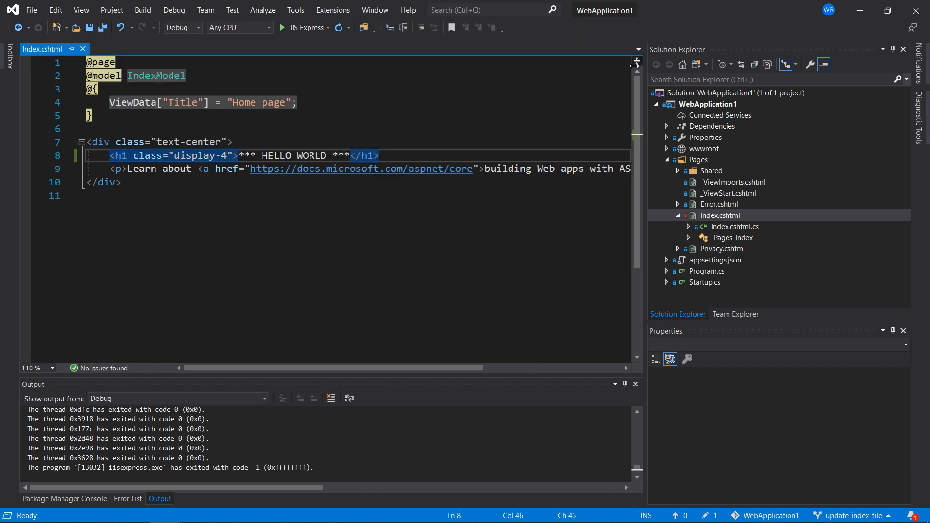
Commit the Index.cshtml change with the message "changed index file welcome text to *** HELLO WORLD ***"
right_click(708, 214)
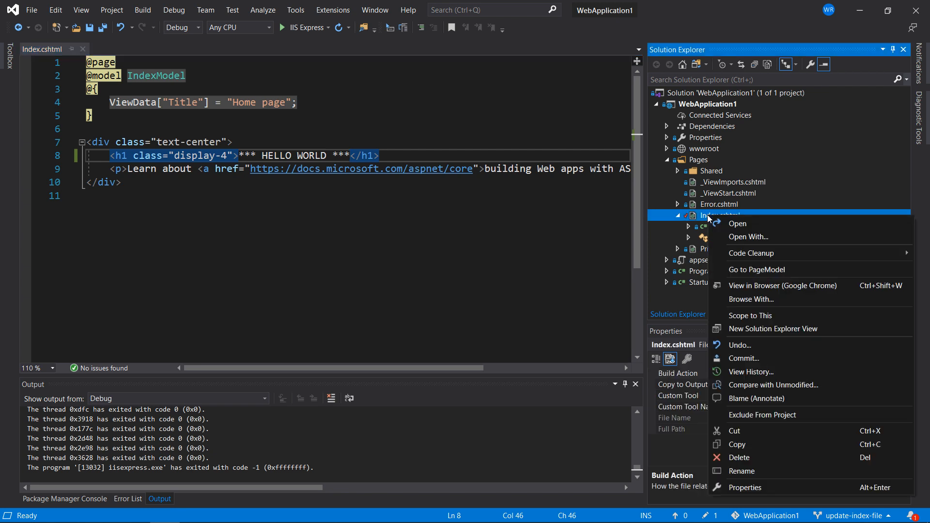
left_click(731, 362)
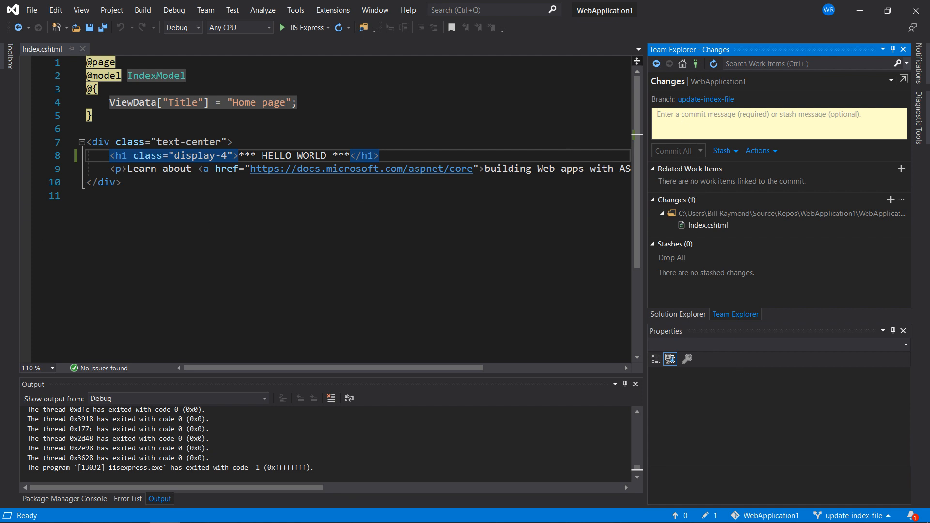
type("changed ")
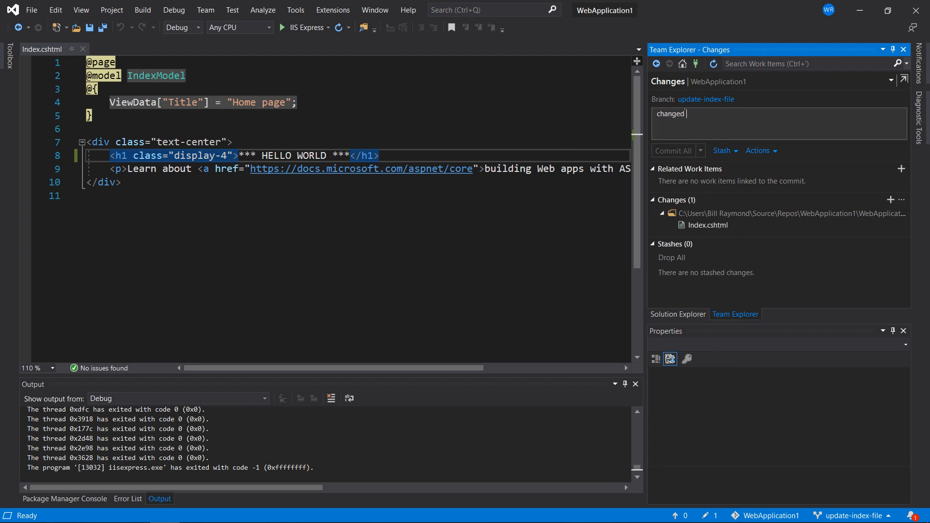
type("index file")
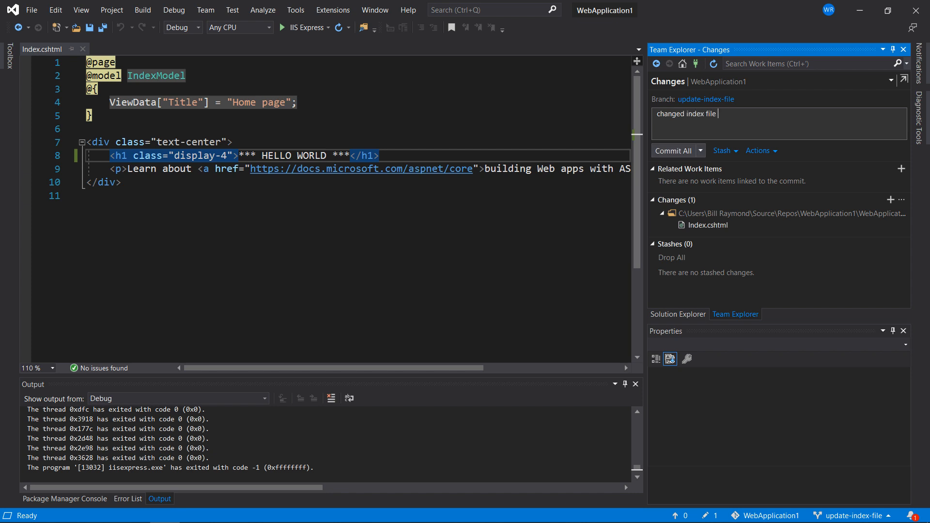
type(" welcome text to *** HELLO WORLD ***")
left_click(680, 147)
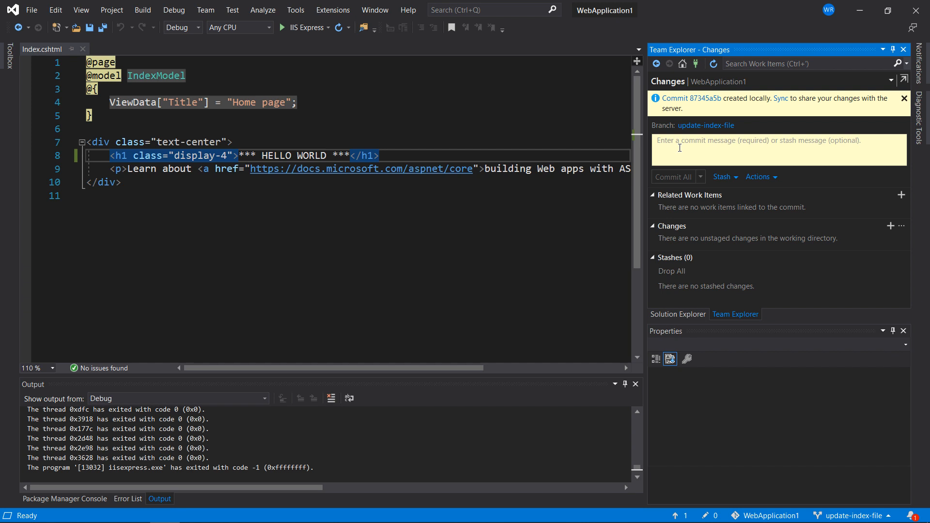
Review the synchronization of the update-index-file branch and push its outgoing commit to the remote repository
left_click(780, 99)
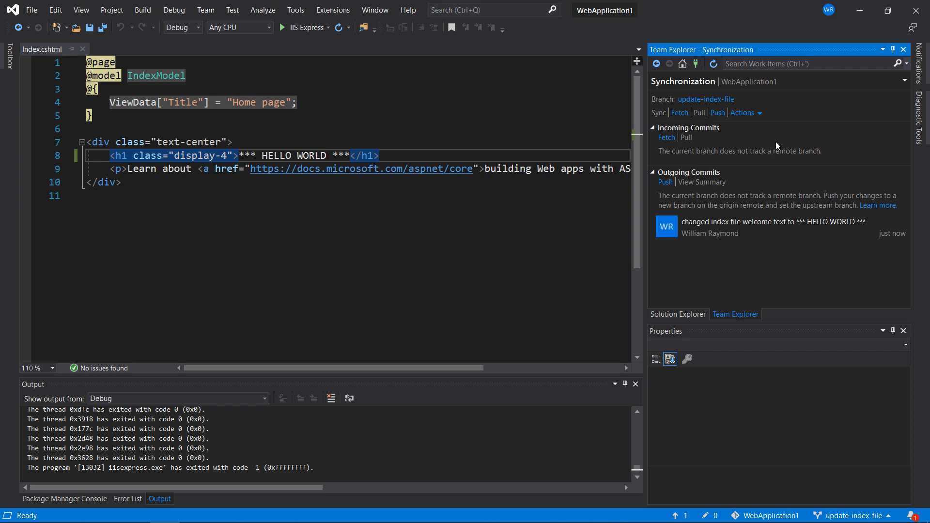
left_click(681, 65)
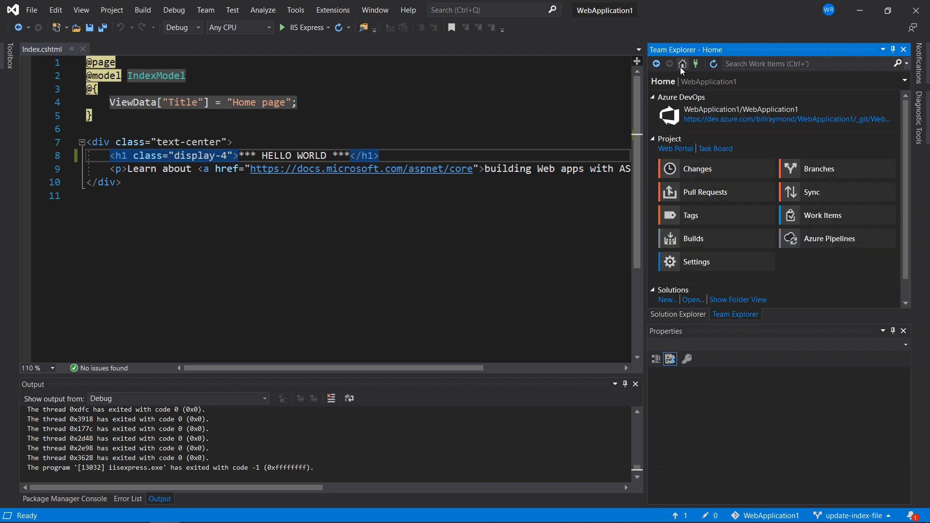
left_click(815, 193)
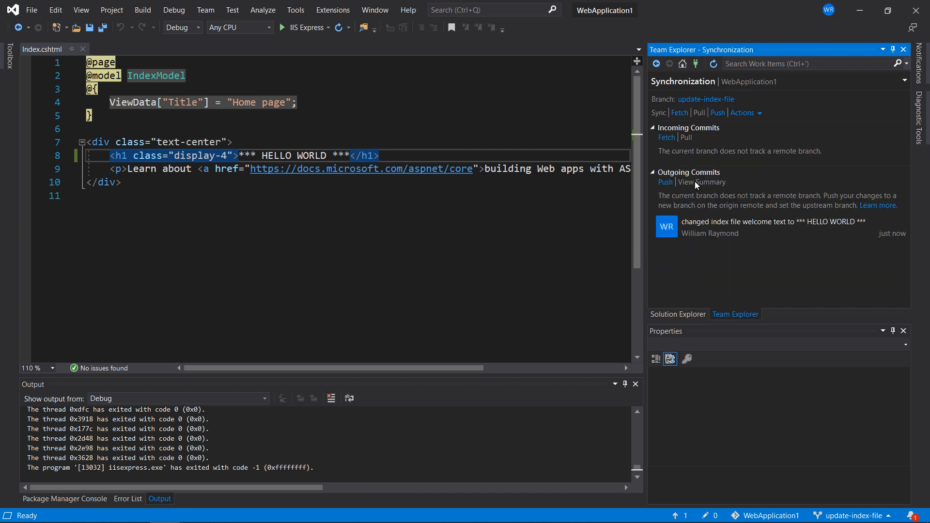
left_click(664, 182)
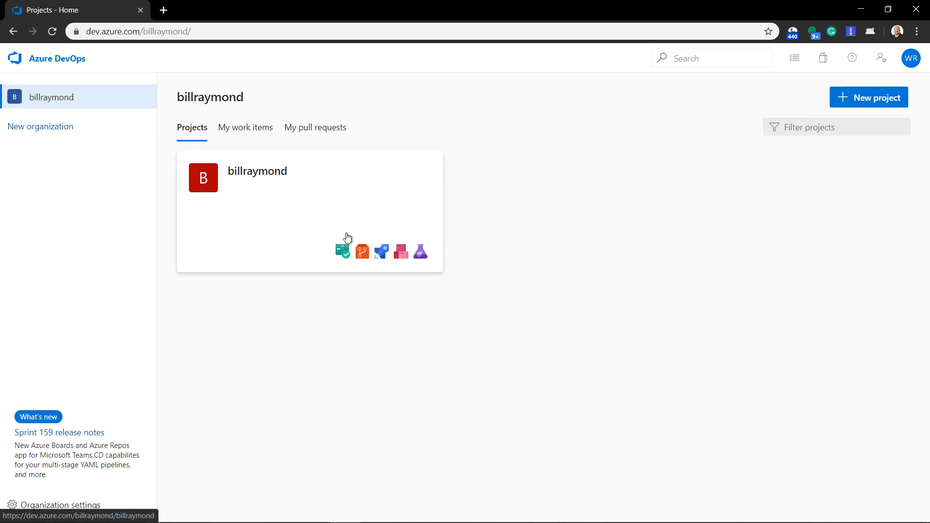
Open the Azure DevOps project's code repositories and switch to the WebApplication1 repository
left_click(363, 252)
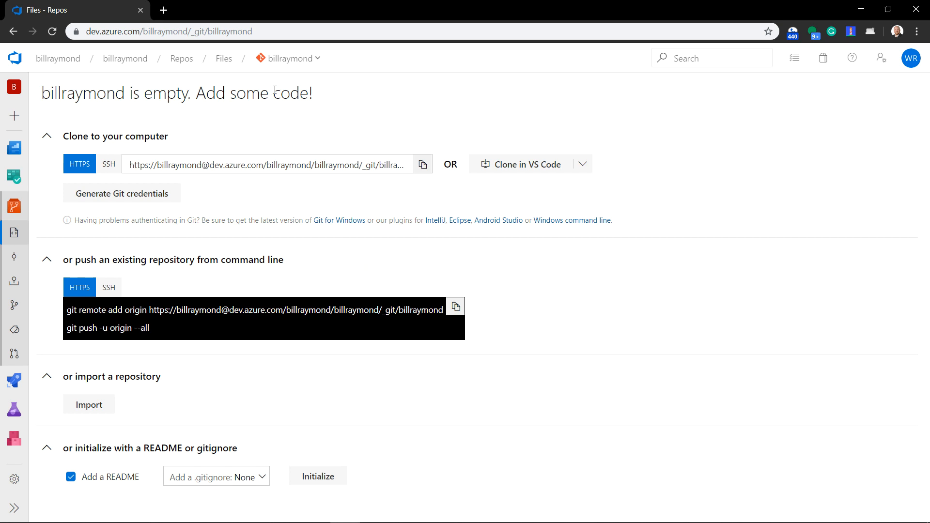
left_click(320, 63)
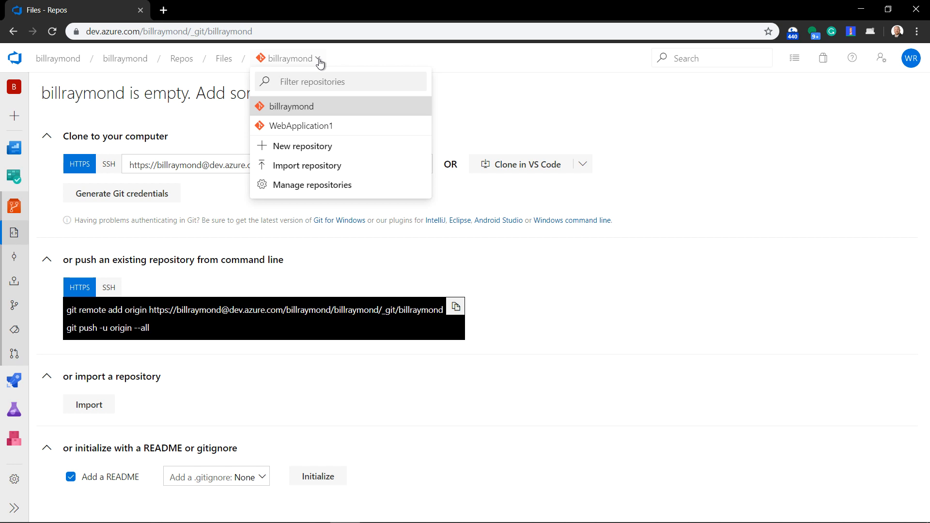
left_click(306, 131)
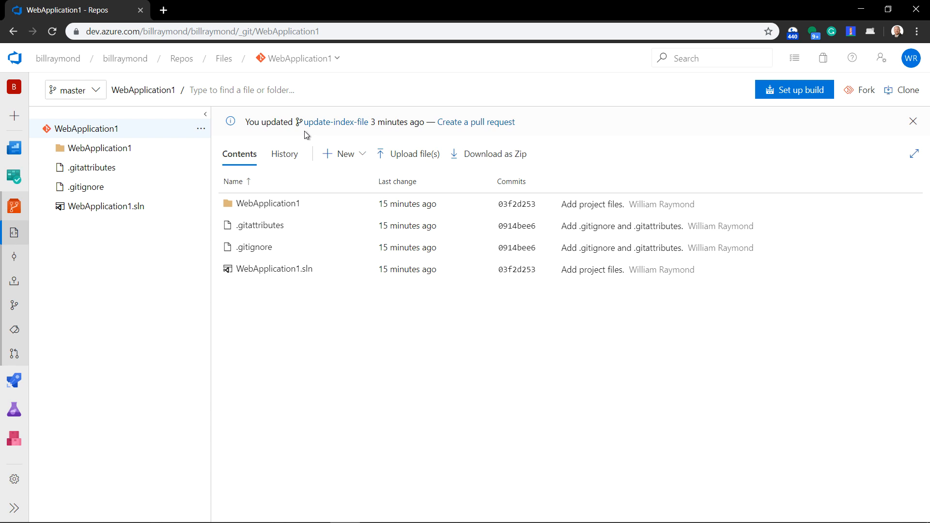
Open Index.cshtml in the WebApplication1/Pages folder on the master branch and examine its h1 heading text
left_click(262, 205)
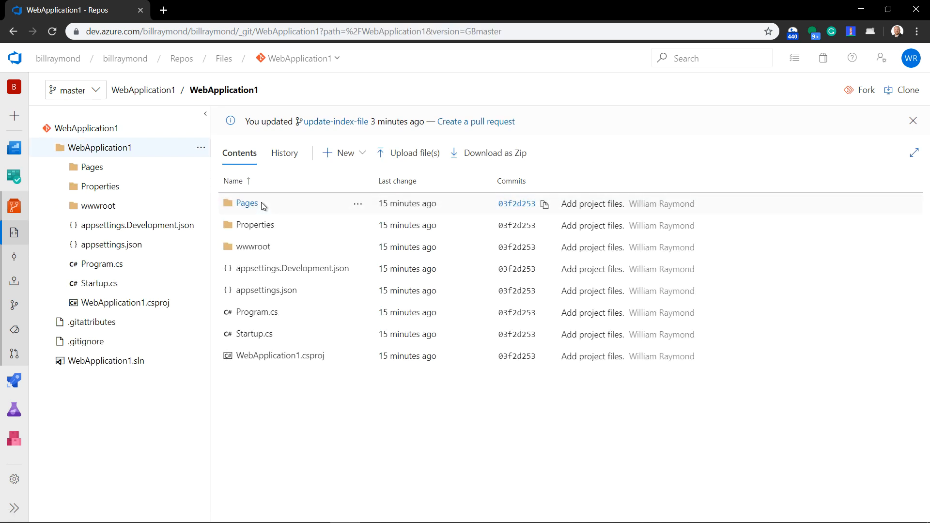
left_click(260, 202)
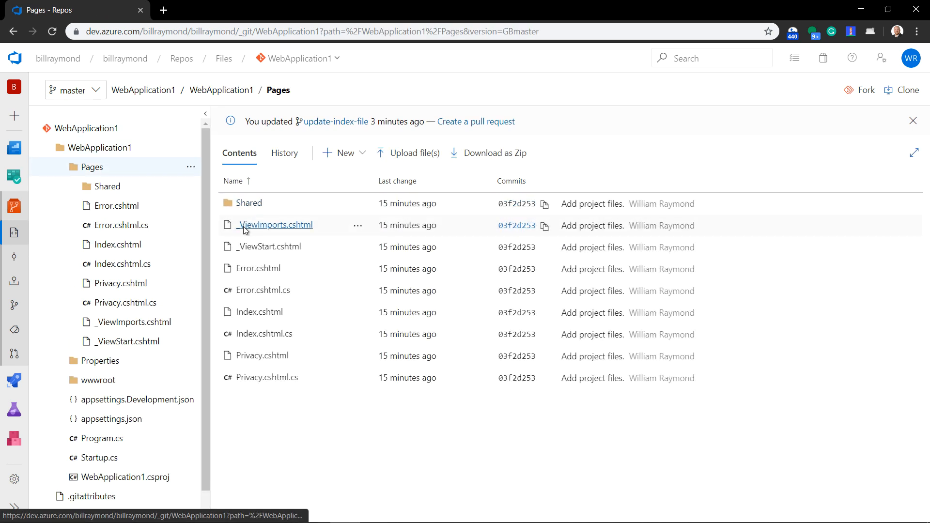
left_click(245, 314)
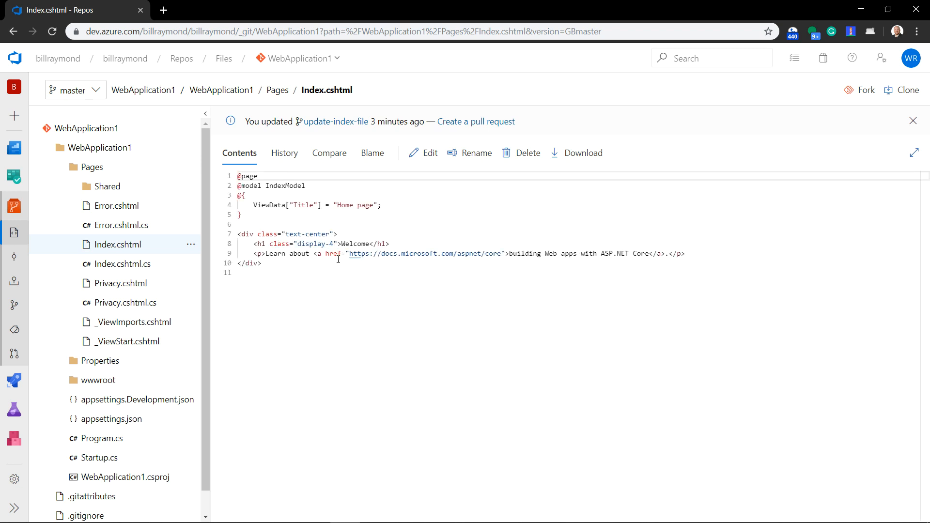
double_click(357, 242)
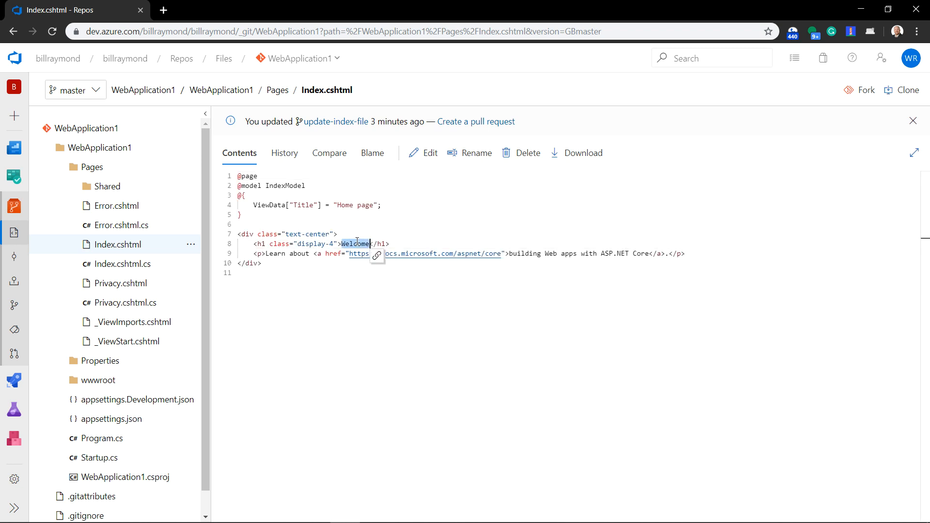
left_click(401, 244)
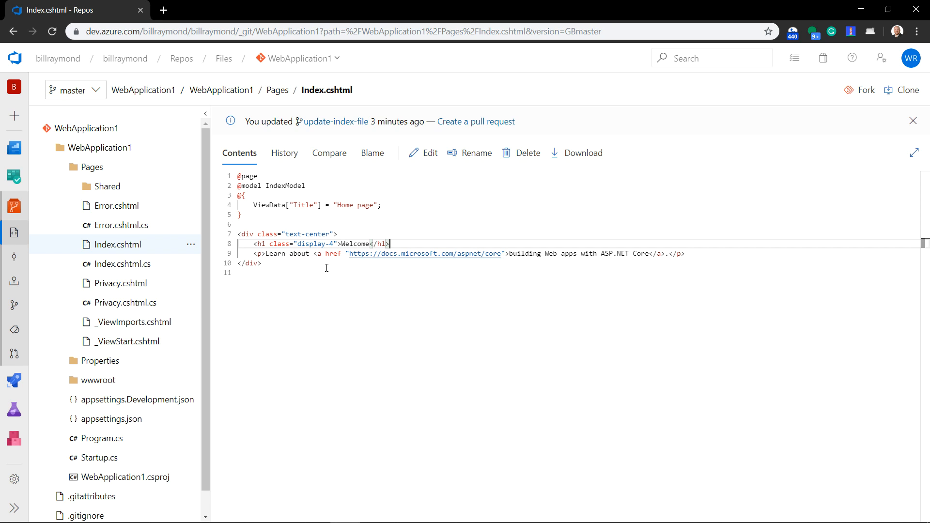
Switch the online file view to the update-index-file branch and examine the h1 heading of Index.cshtml
left_click(98, 92)
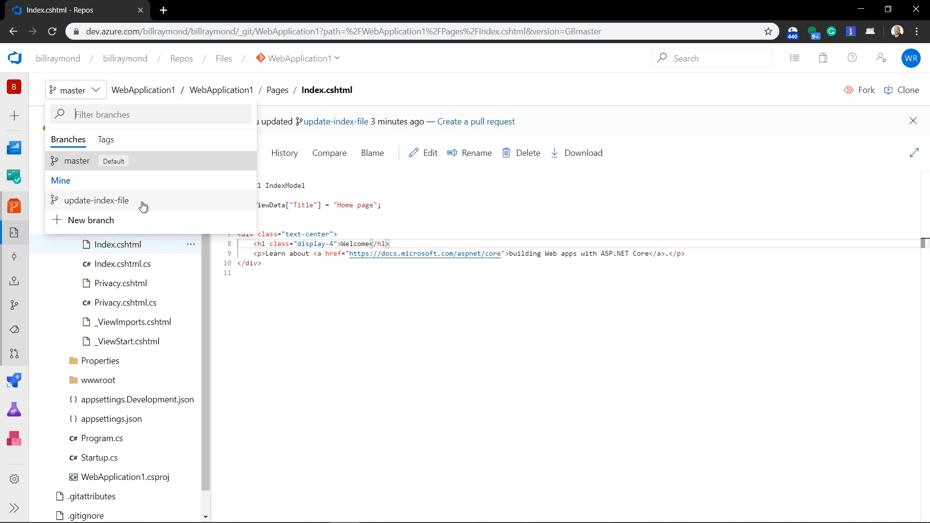
left_click(96, 93)
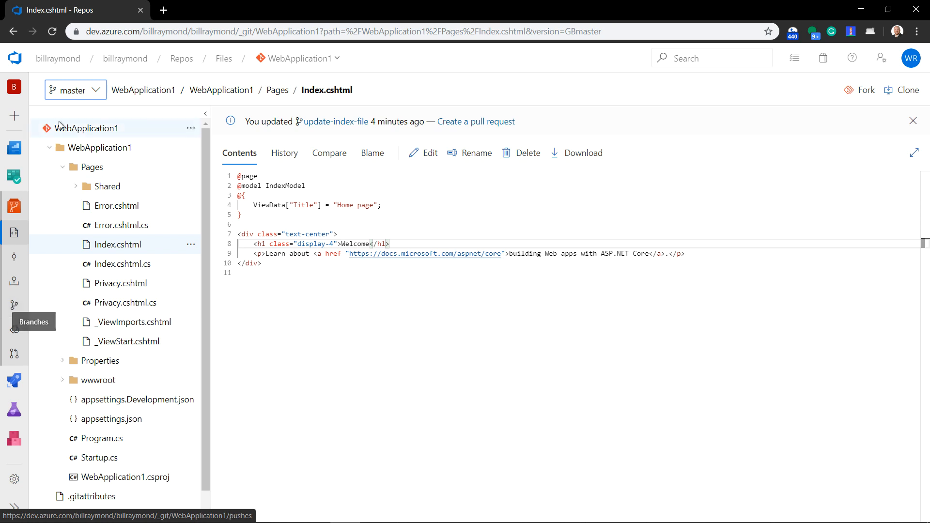
left_click(97, 93)
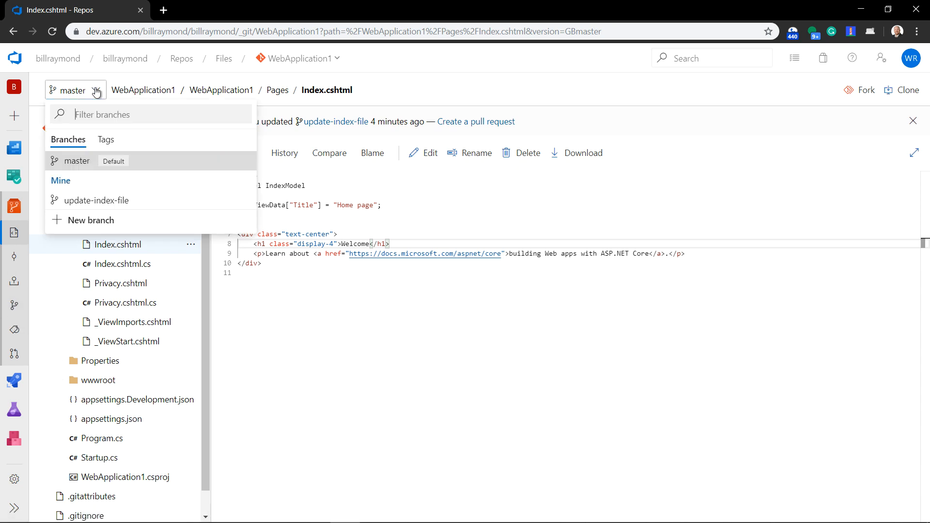
left_click(85, 204)
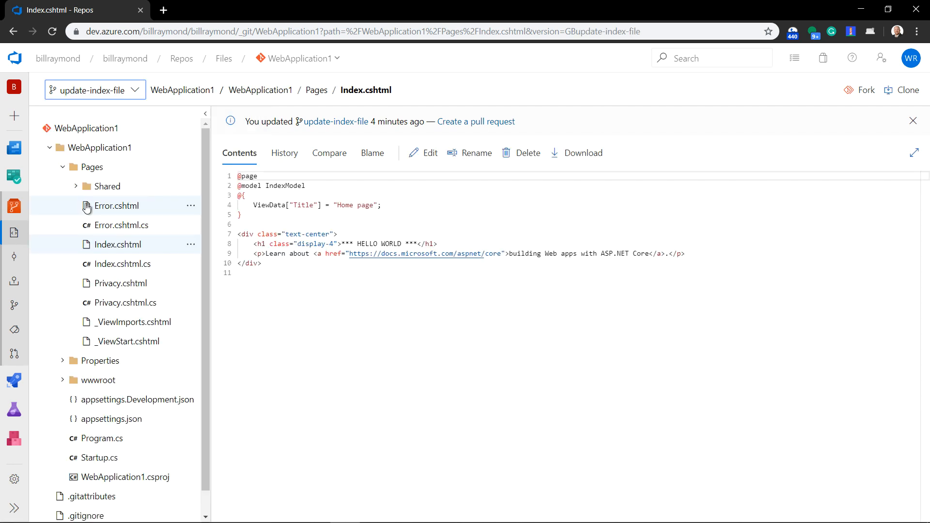
left_click_drag(342, 244, 422, 244)
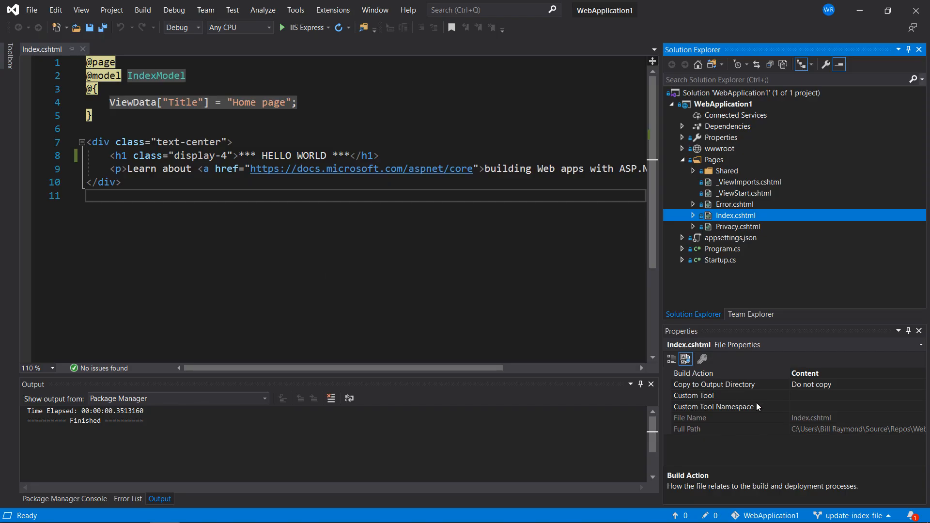
In Visual Studio, check out master, return to update-index-file, and compare the Index.cshtml heading between the two branches
left_click(829, 515)
left_click(821, 397)
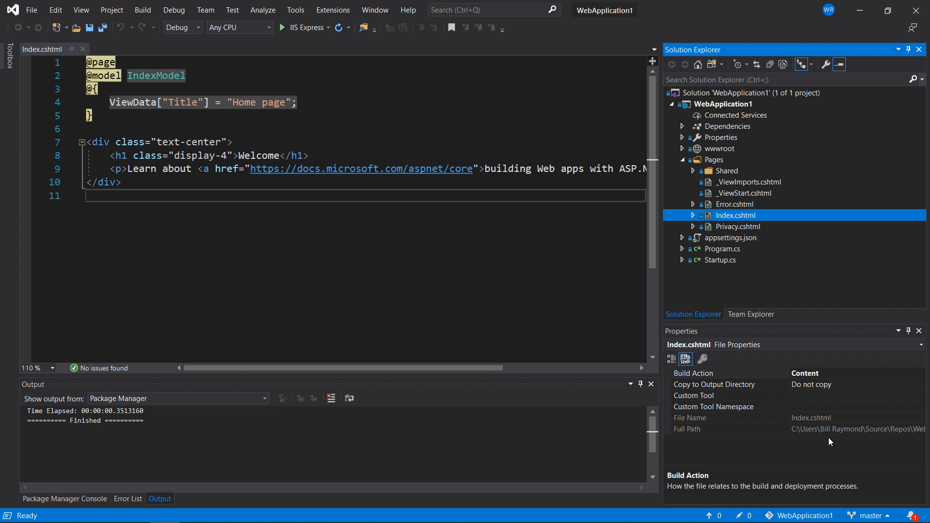
left_click(860, 513)
left_click(836, 413)
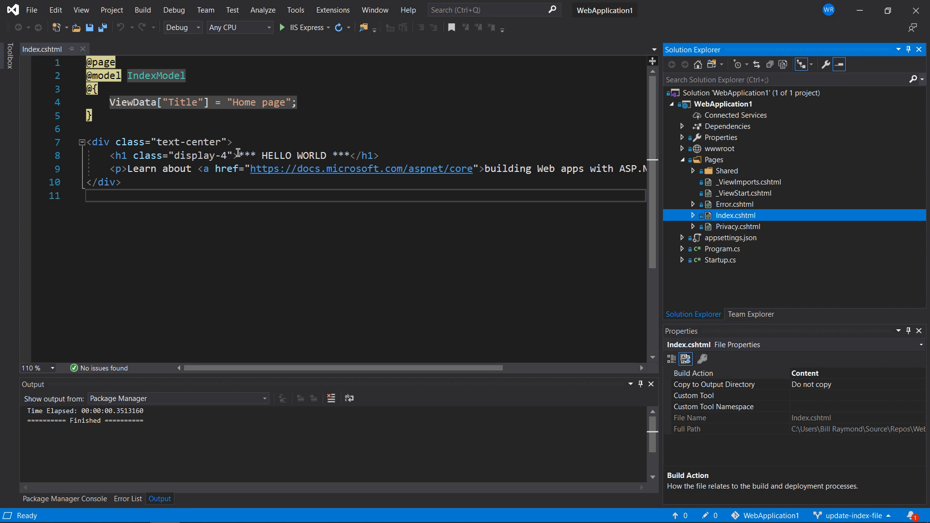
left_click_drag(238, 152, 350, 152)
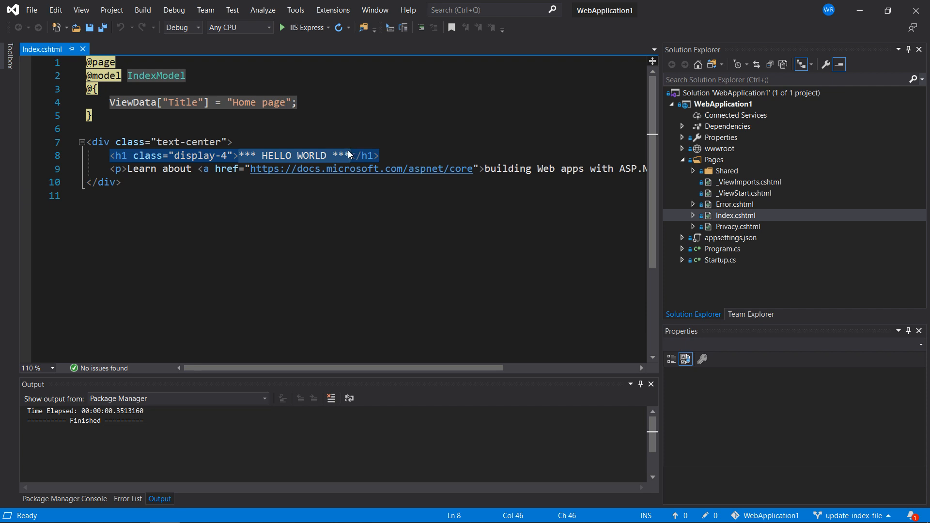
left_click(272, 155)
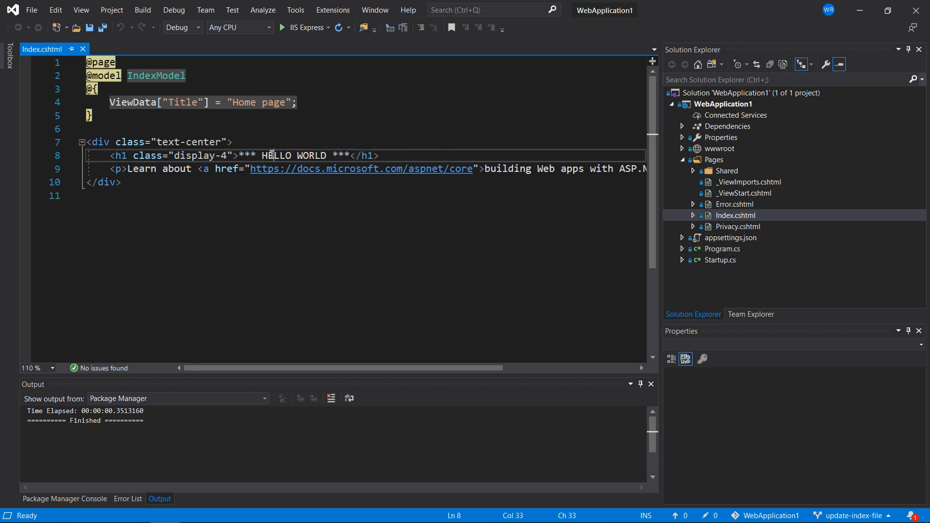
Replace HELLO WORLD in the Index.cshtml heading with "HI THERE", keeping the surrounding asterisks, and save the file
left_click_drag(262, 155, 326, 159)
type("HI THERE")
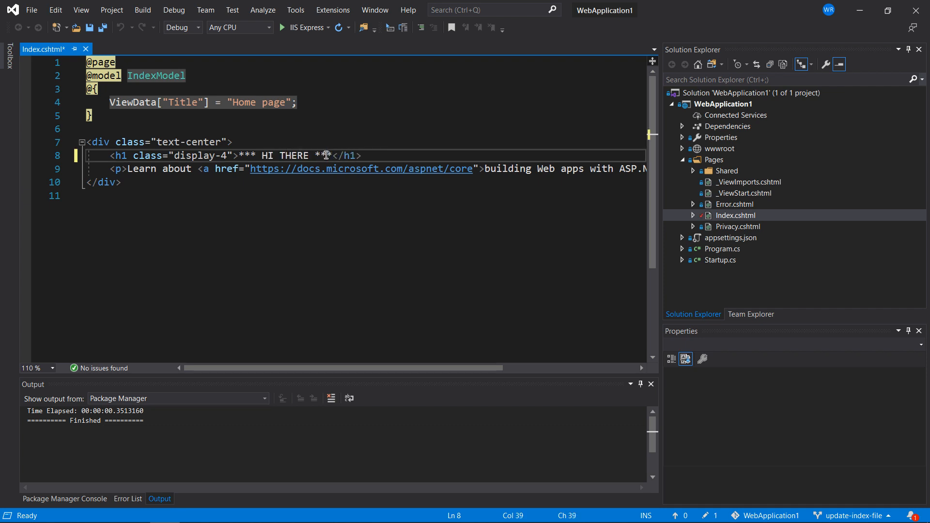
key("ctrl+s")
Commit the Index.cshtml change locally with the message "changed index message to *** HI THERE ***"
right_click(740, 216)
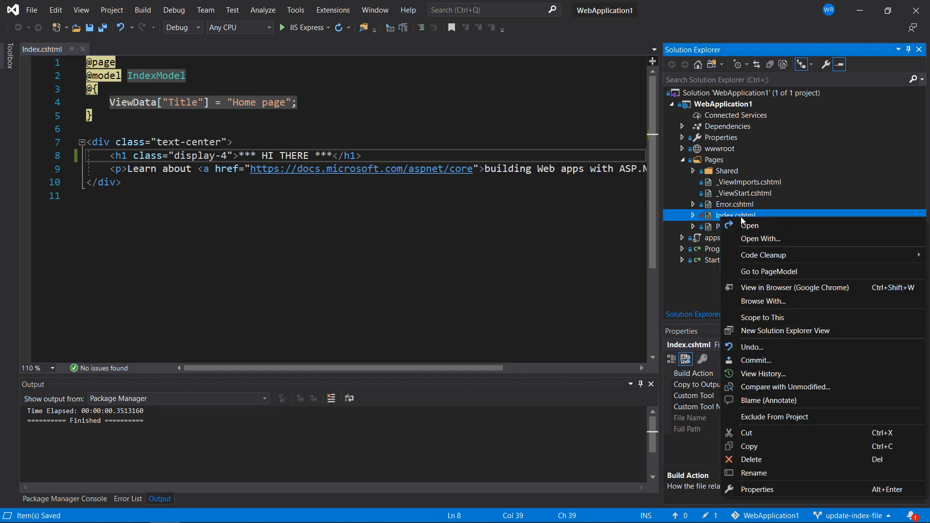
left_click(749, 362)
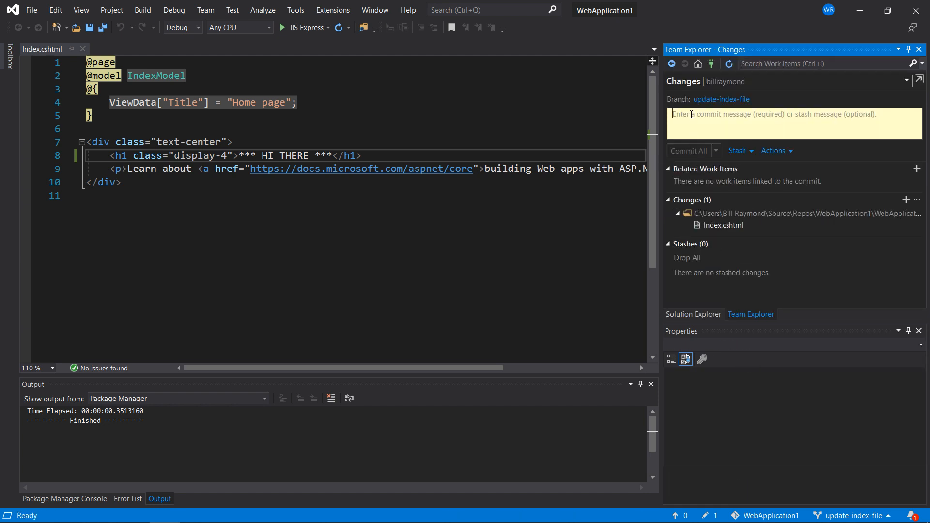
type("changed ")
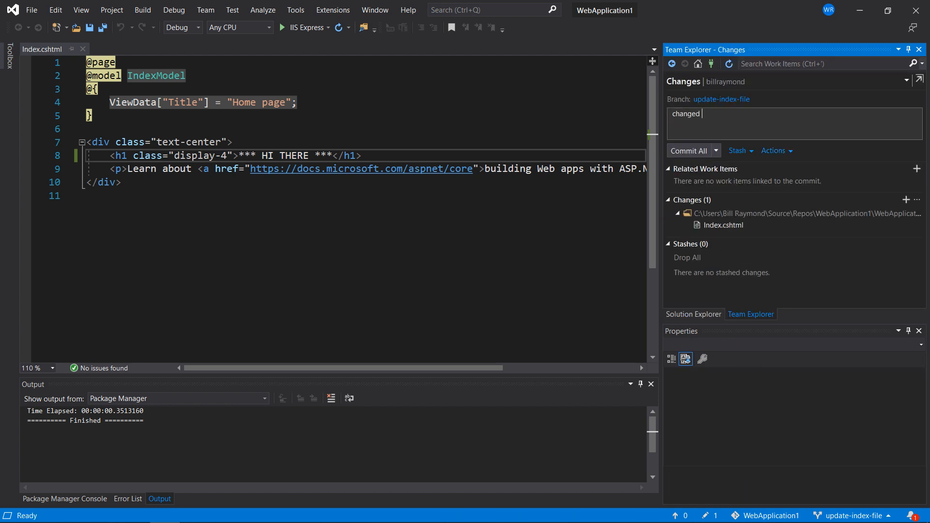
type("index message to *** HI THERE ***")
left_click(694, 151)
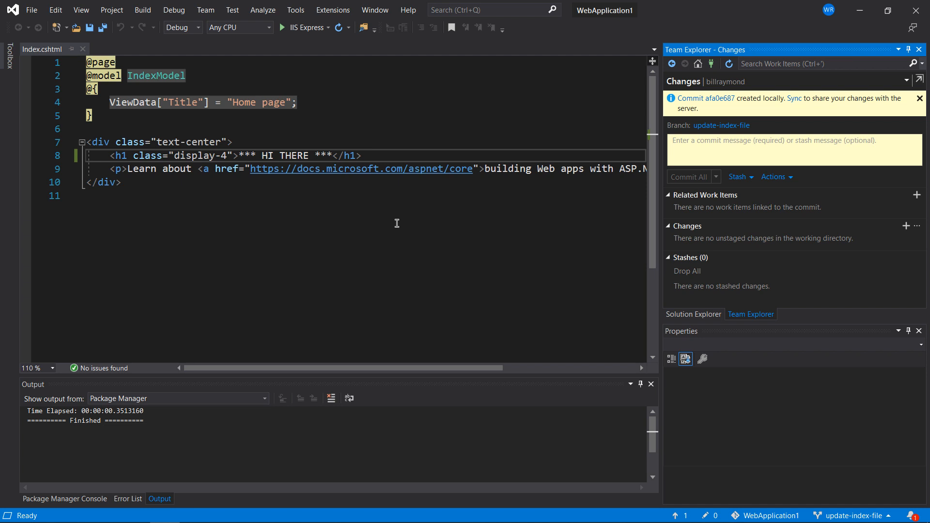
Open the commit history of the update-index-file branch and examine its commits
left_click(677, 316)
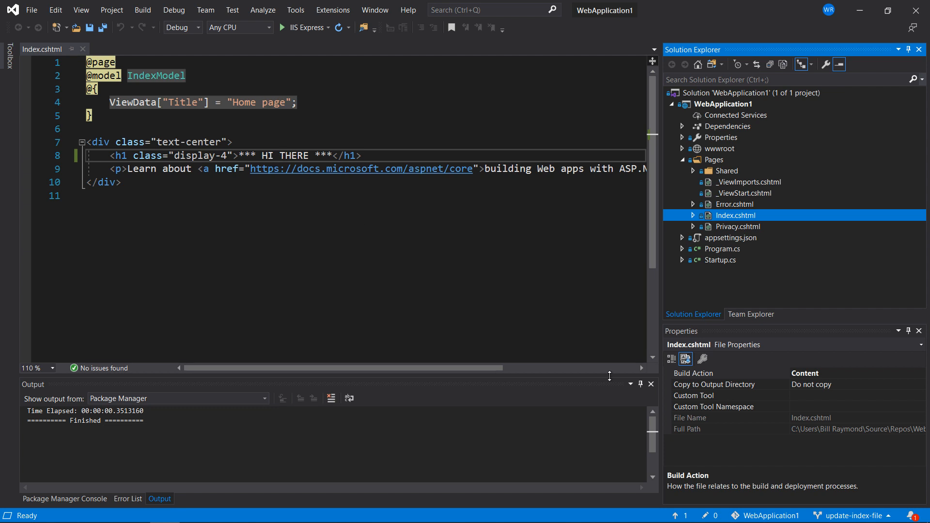
left_click(836, 516)
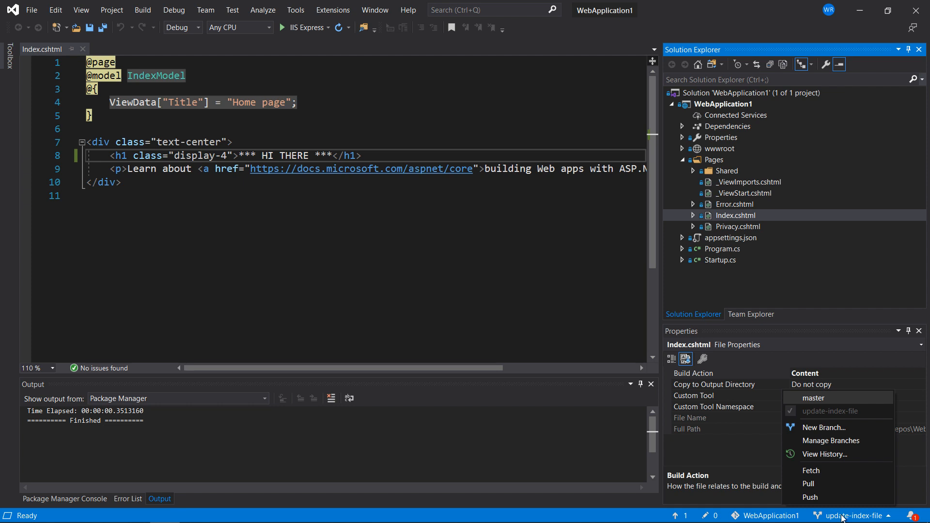
left_click(829, 454)
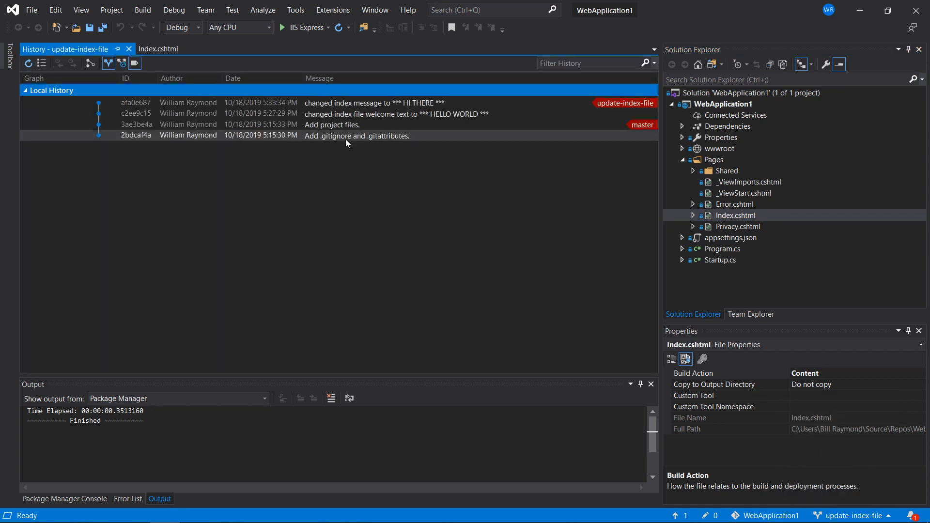
mouse_move(352, 98)
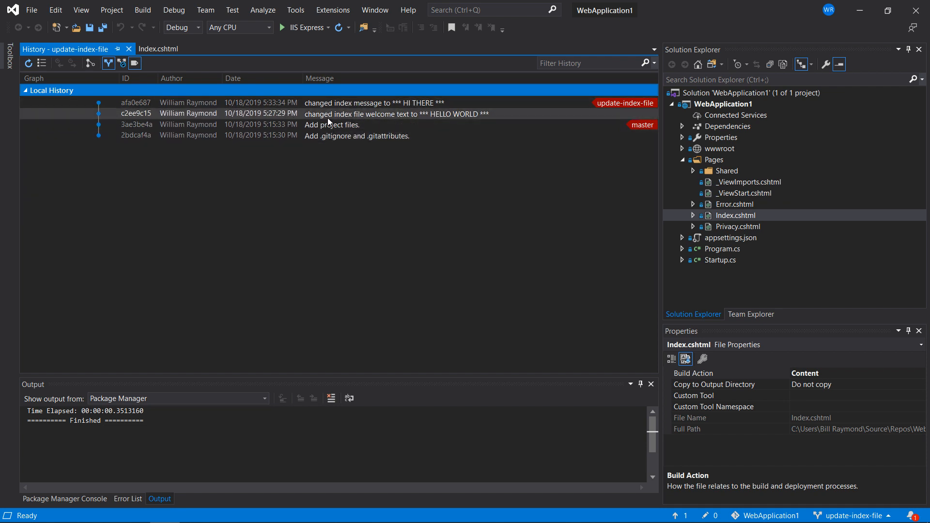
mouse_move(420, 107)
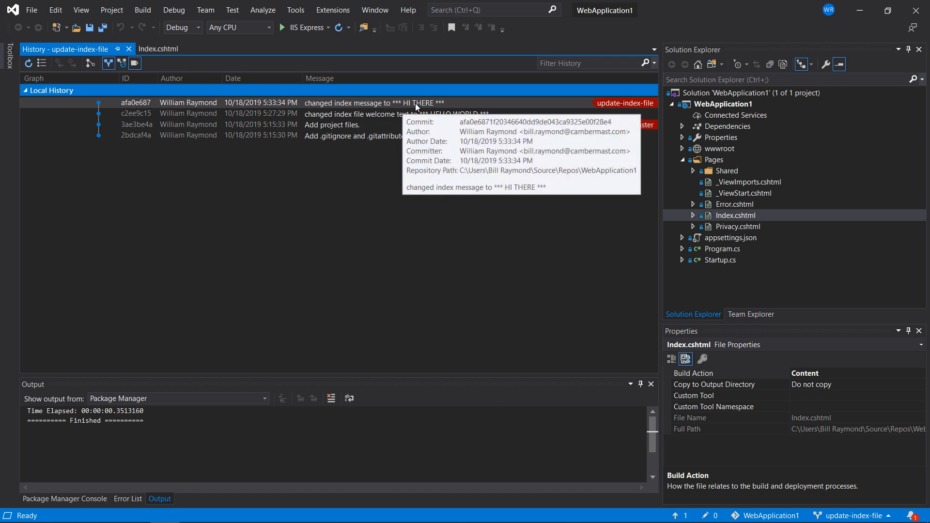
Revert the commit "changed index message to *** HI THERE ***" and check the result in the refreshed history and Index.cshtml
right_click(415, 104)
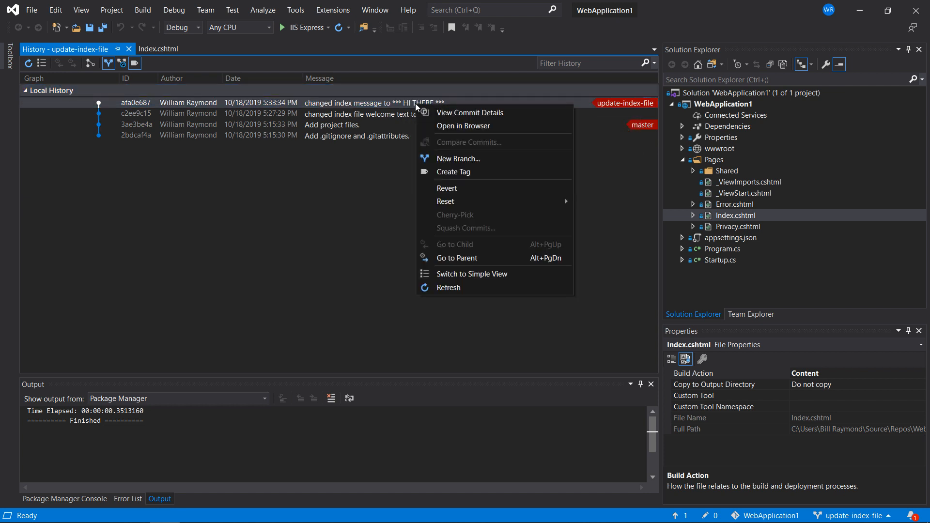
left_click(435, 186)
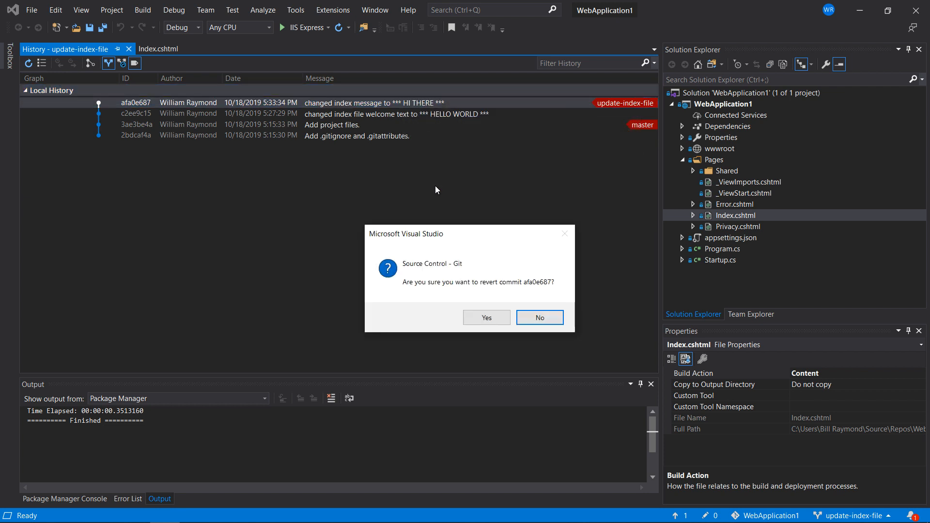
left_click(483, 317)
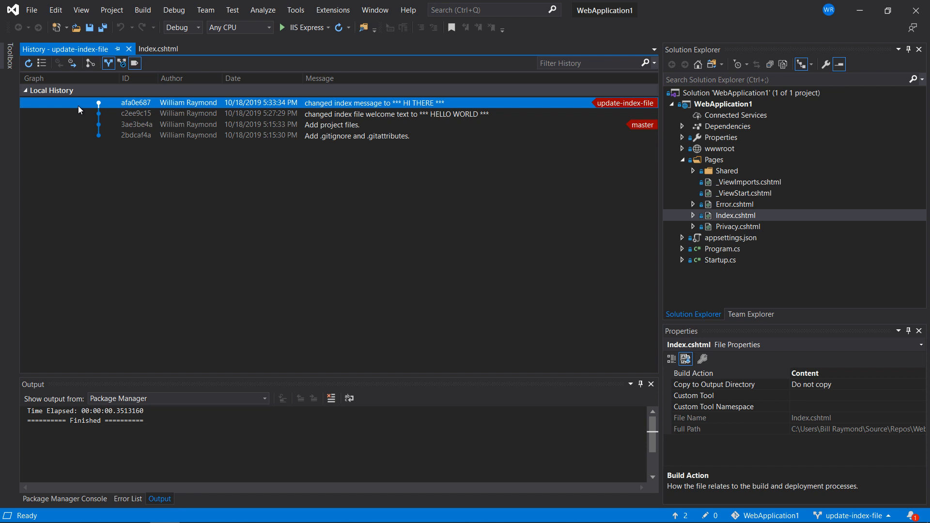
left_click(28, 66)
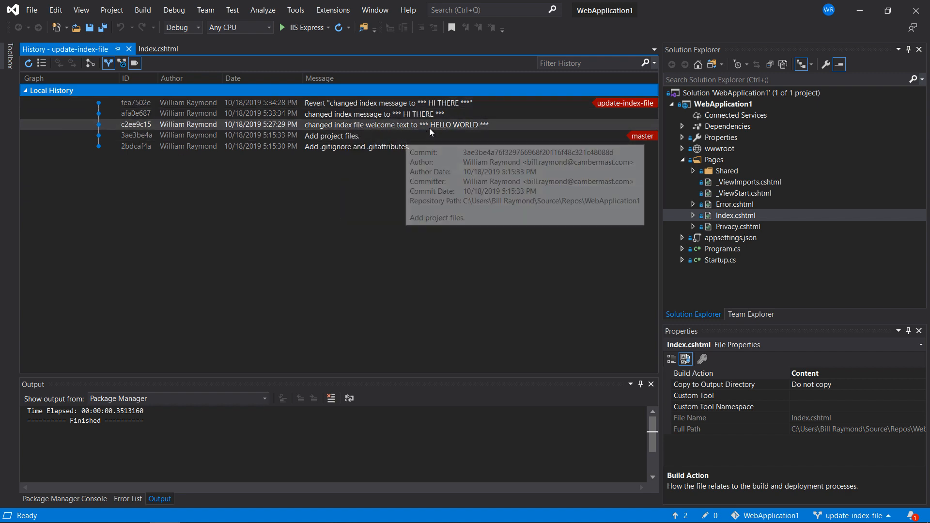
mouse_move(466, 126)
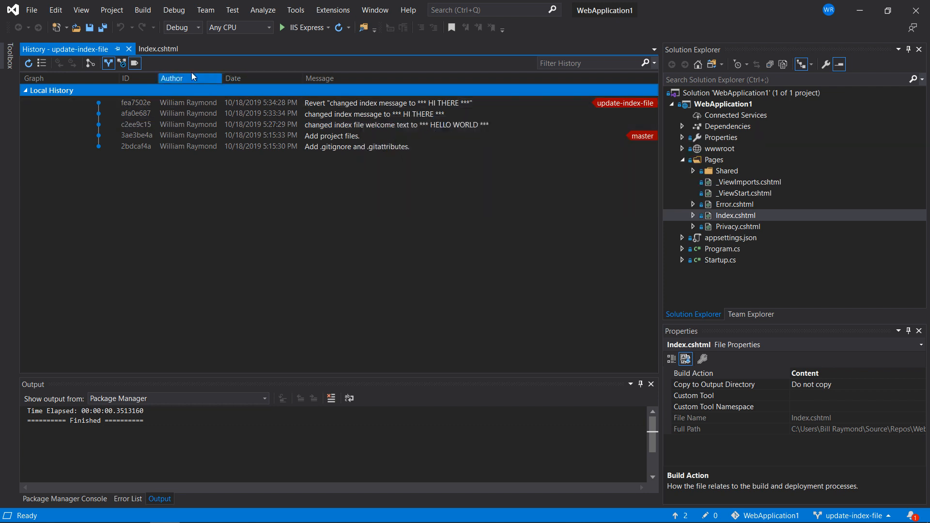
left_click(159, 51)
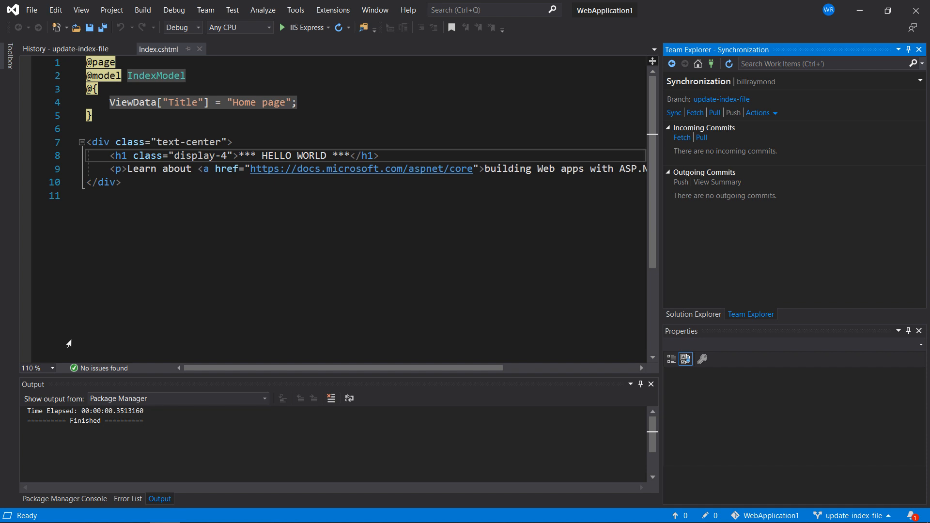
Check out the master branch and go to the Team Explorer home page
left_click(843, 516)
left_click(825, 396)
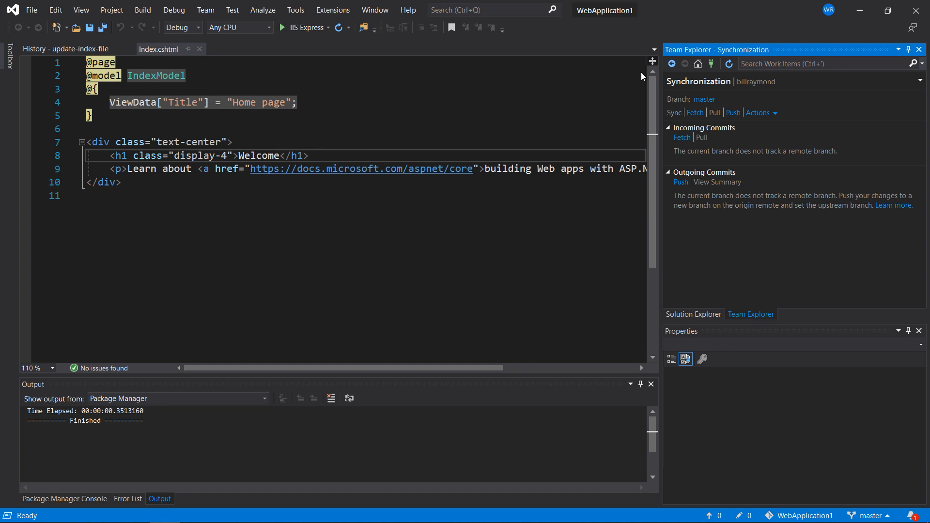
left_click(694, 71)
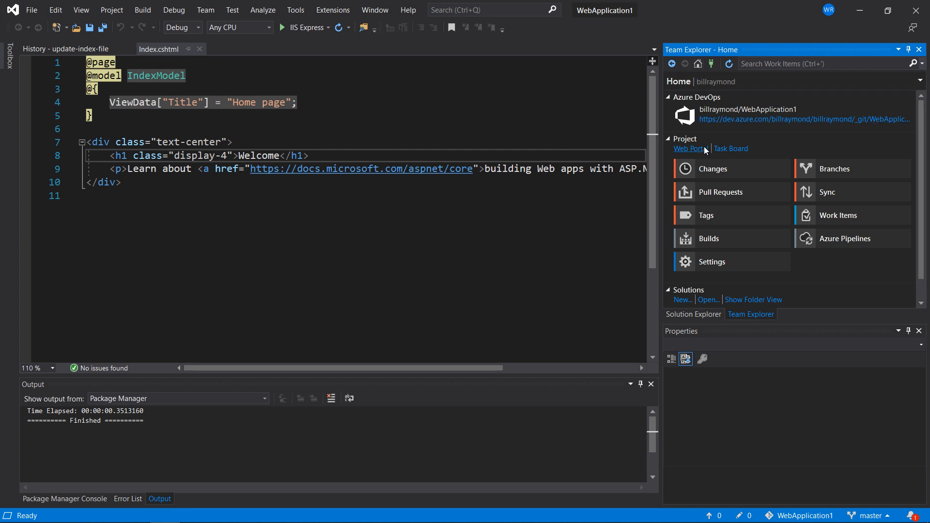
Merge the update-index-file branch into master, committing the changes after merging
left_click(809, 176)
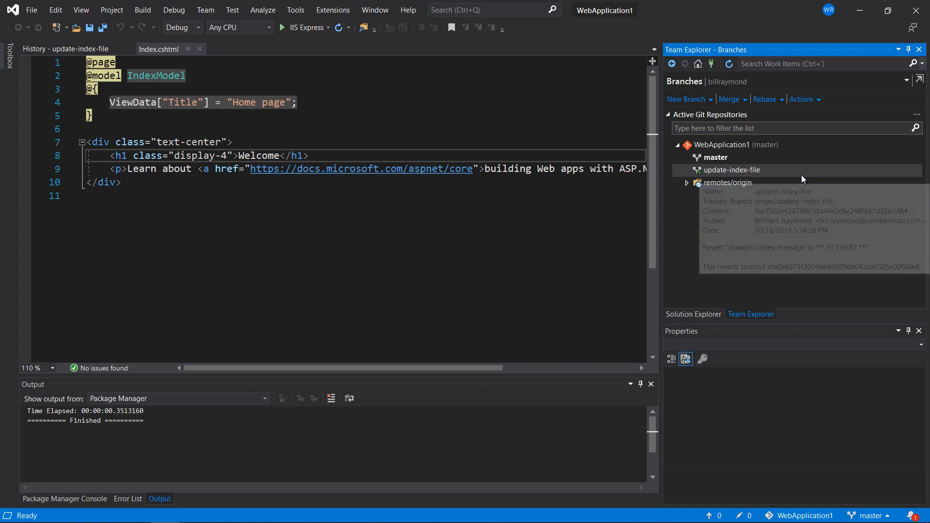
mouse_move(711, 160)
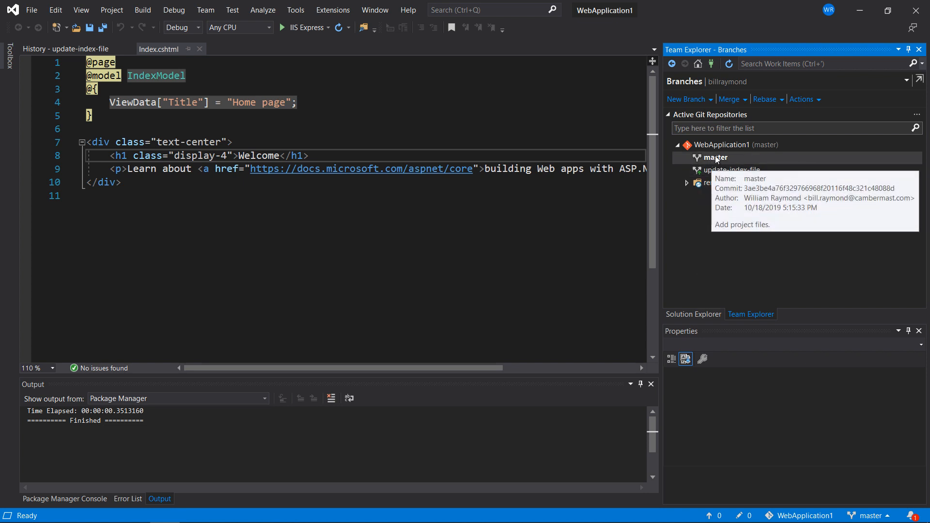
left_click(735, 101)
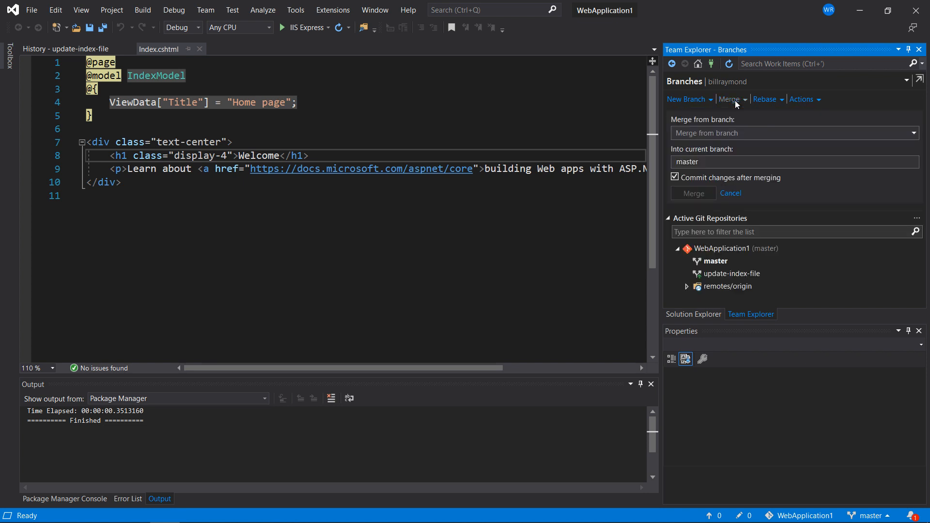
left_click(724, 132)
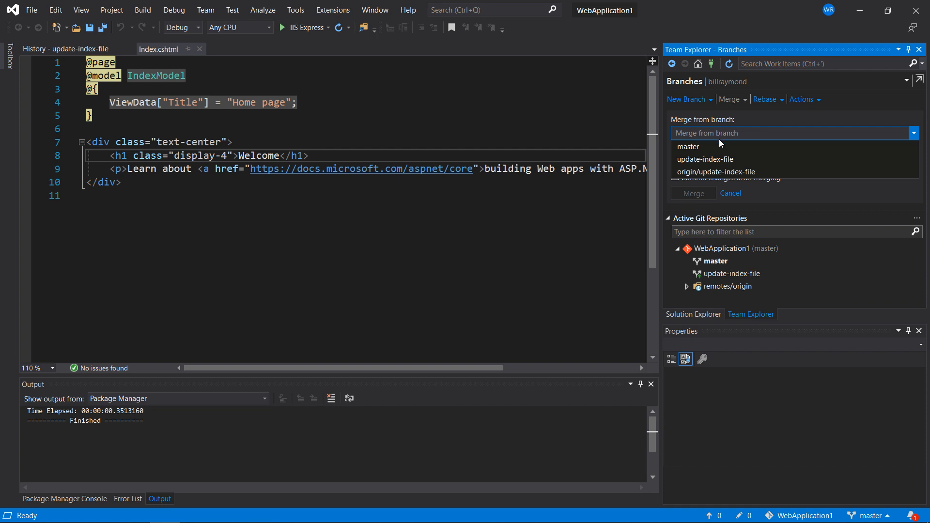
left_click(708, 159)
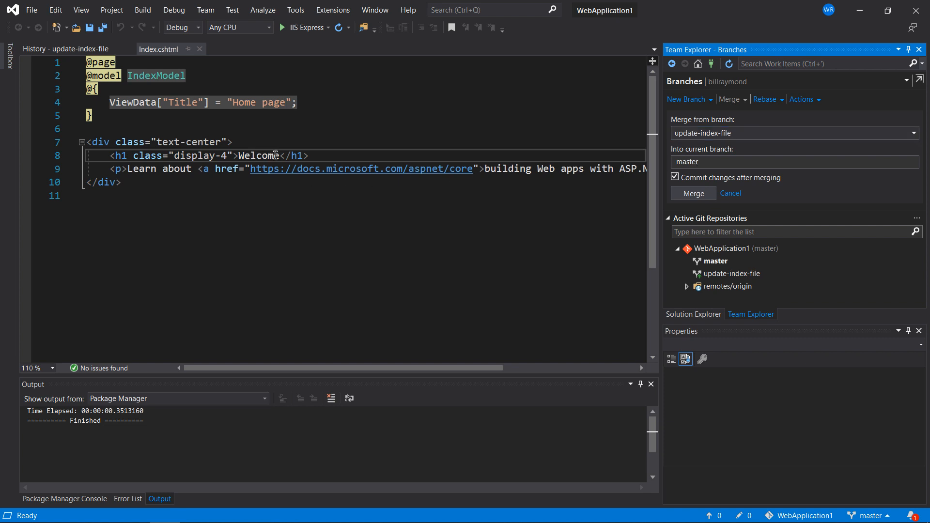
left_click(688, 194)
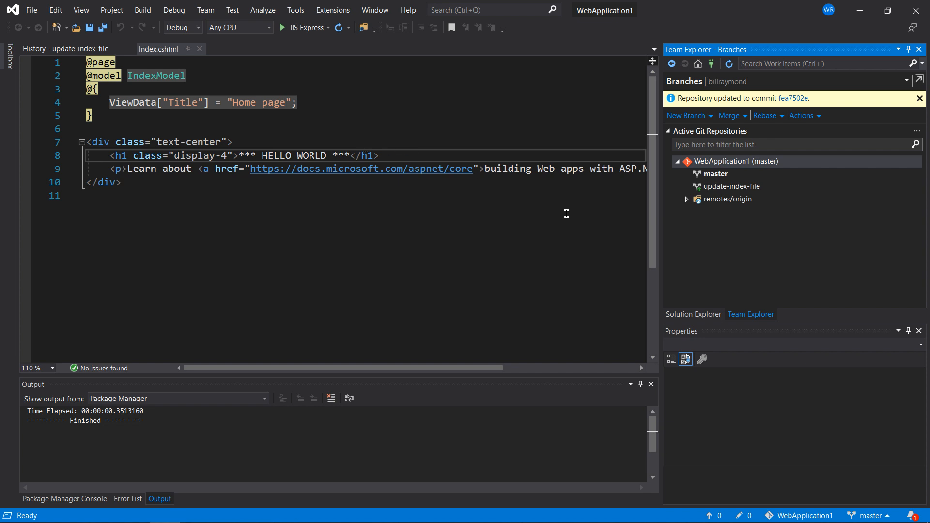
mouse_move(725, 190)
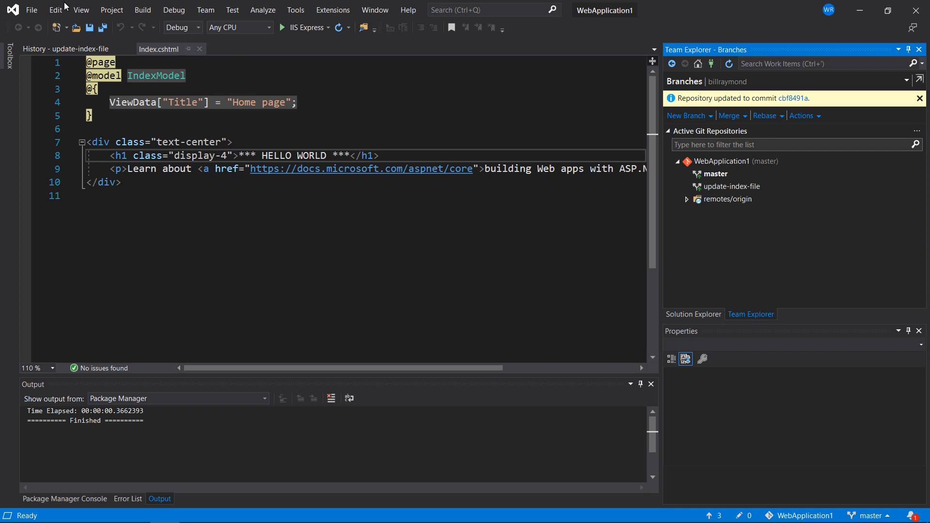
Push the outgoing commits of the master branch to the remote Azure DevOps repository
left_click(81, 9)
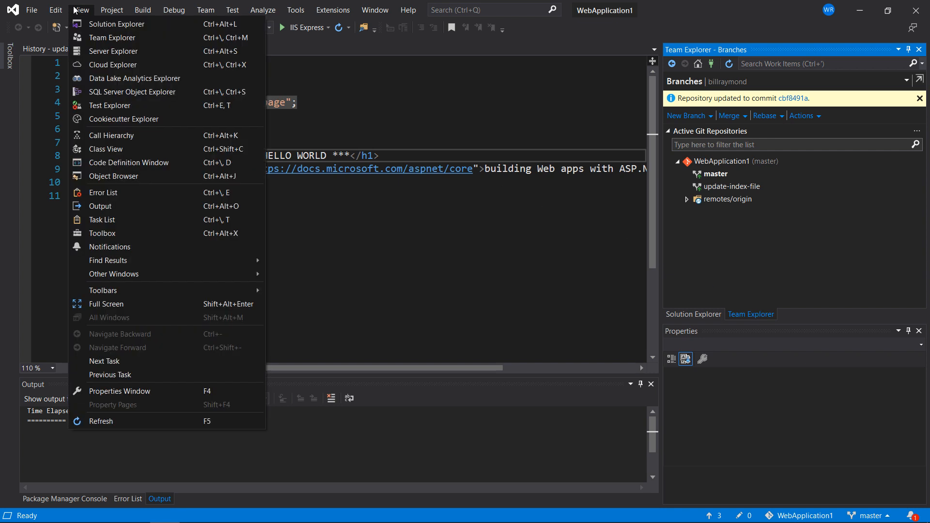
left_click(83, 38)
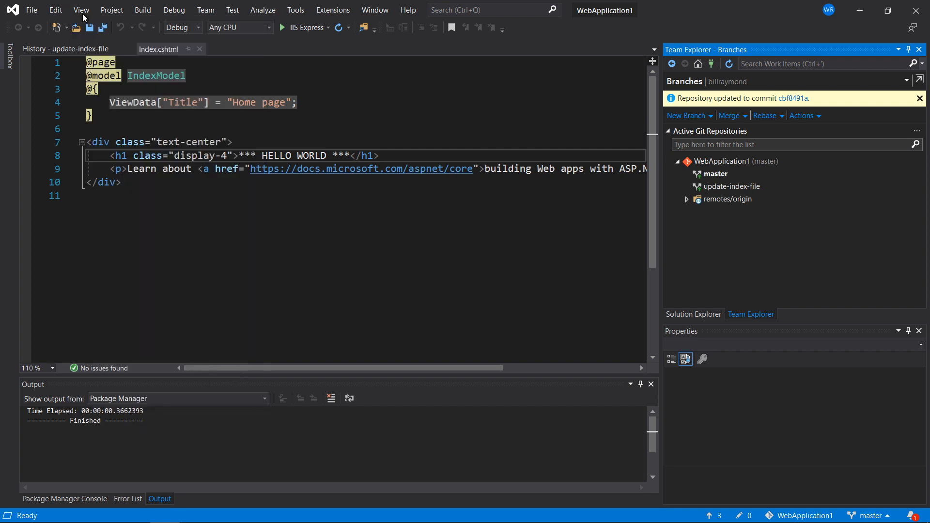
left_click(697, 64)
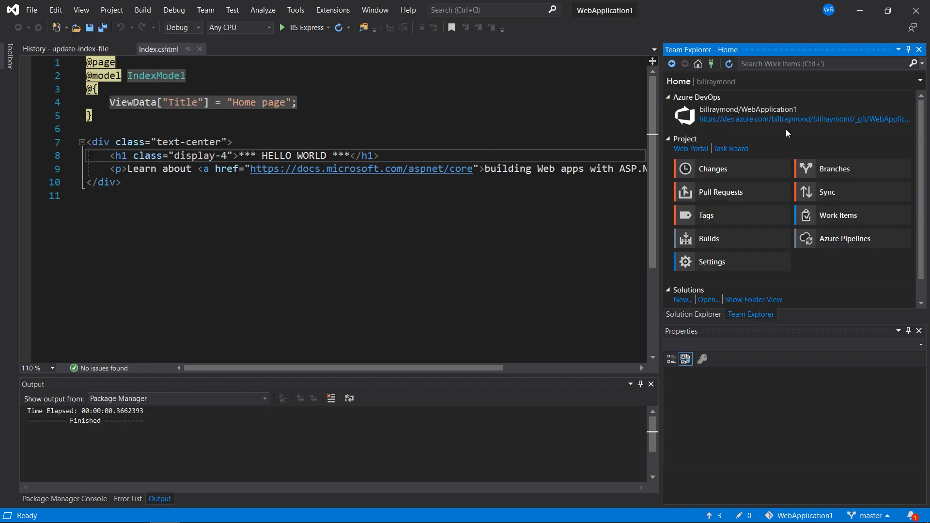
left_click(820, 194)
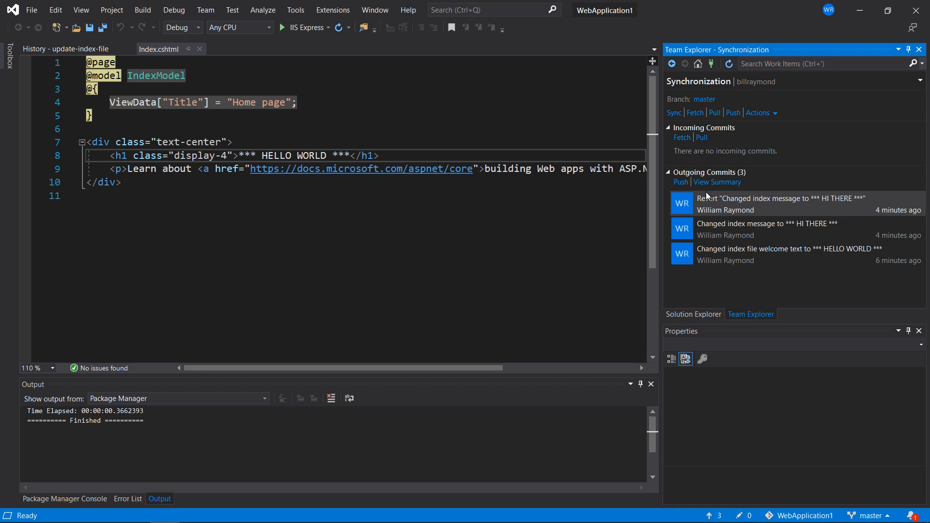
left_click(681, 183)
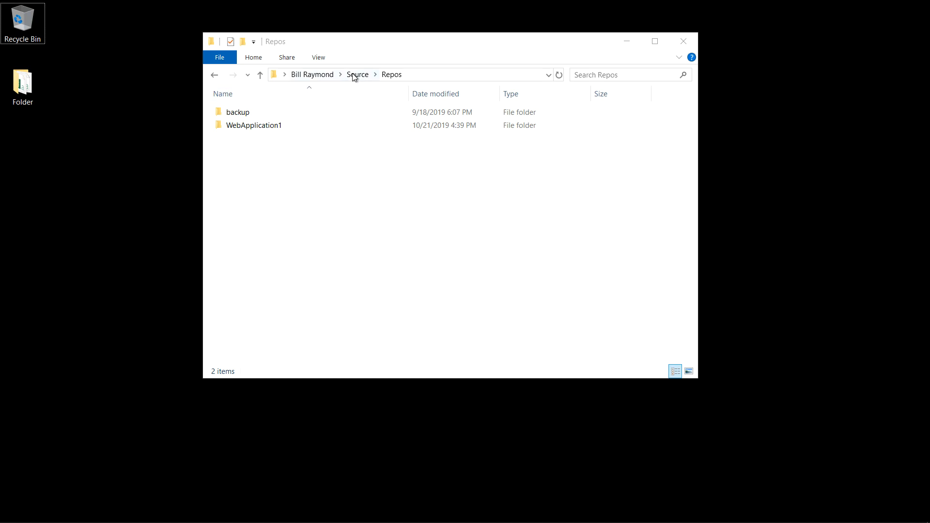
Switch to File Explorer and delete the local WebApplication1 folder from the Repos directory
left_click(263, 129)
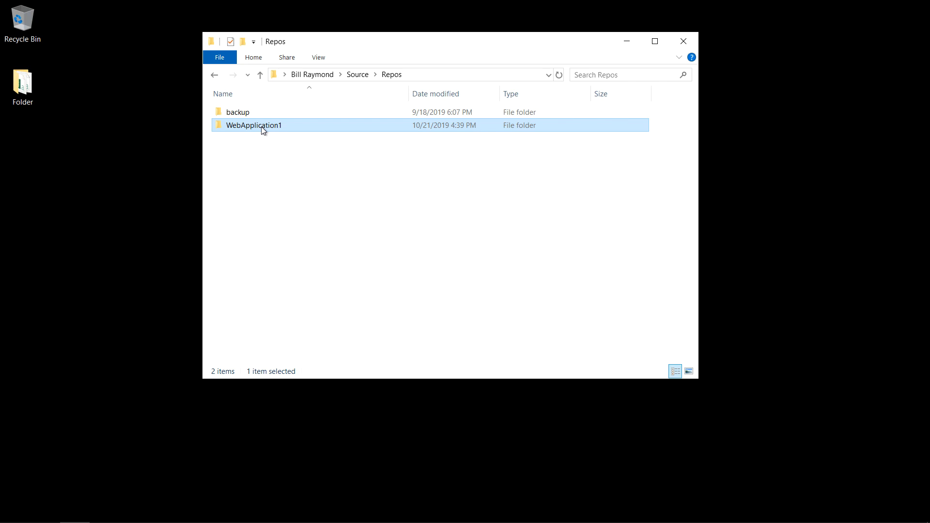
right_click(290, 125)
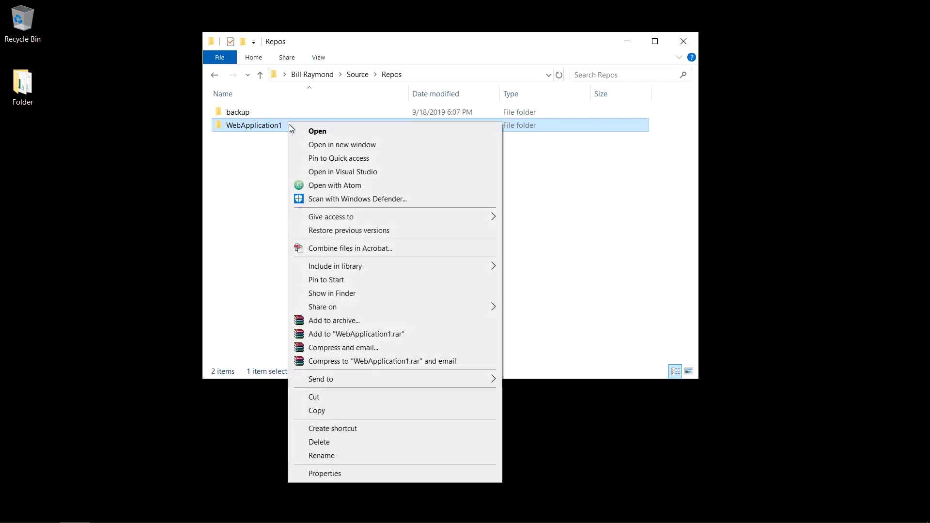
left_click(342, 440)
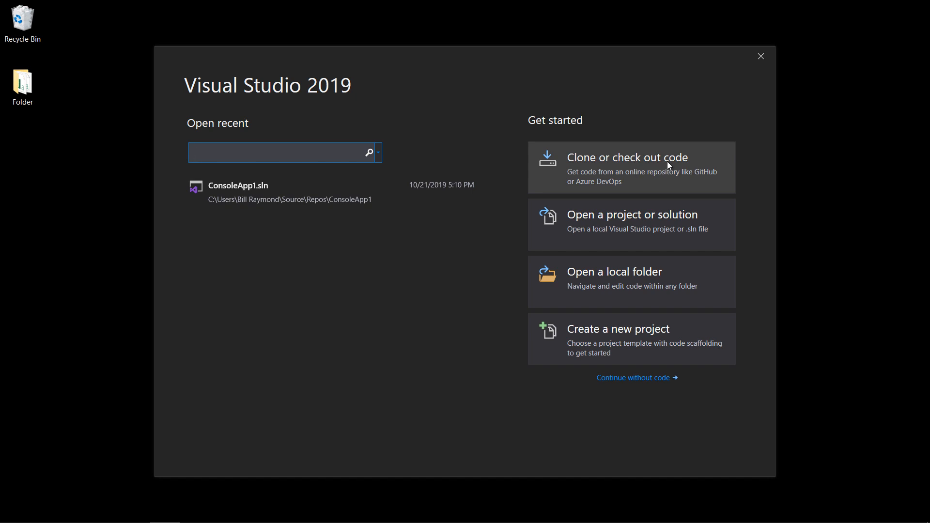
In Visual Studio, clone the WebApplication1 repository from Azure DevOps into the default local path and open WebApplication1.sln
left_click(638, 381)
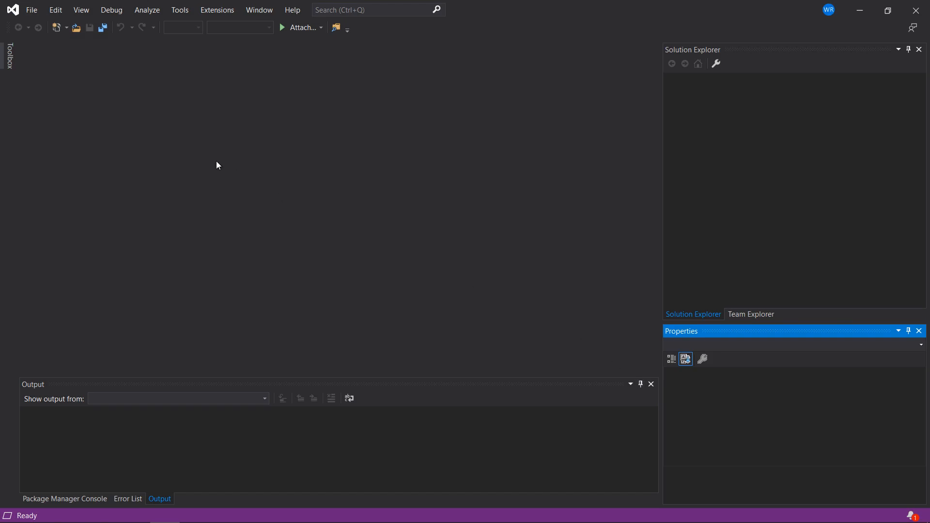
left_click(34, 12)
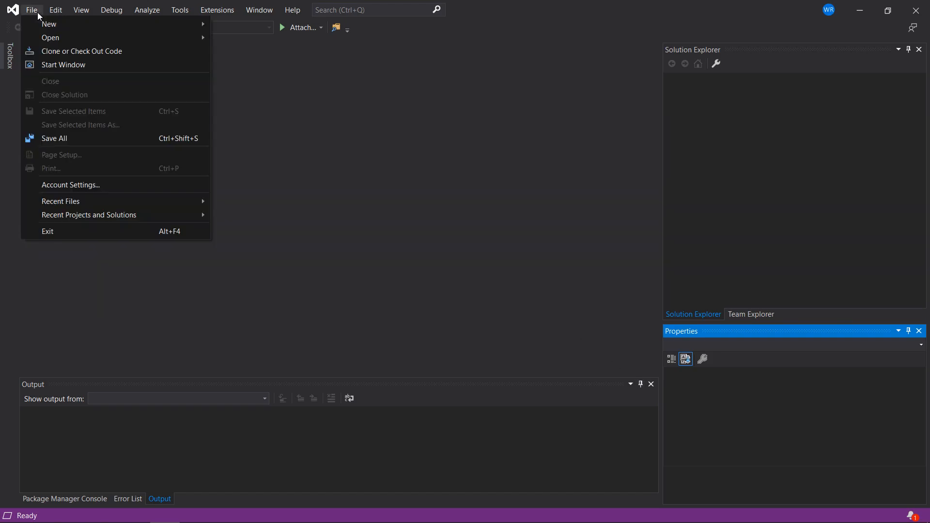
left_click(49, 53)
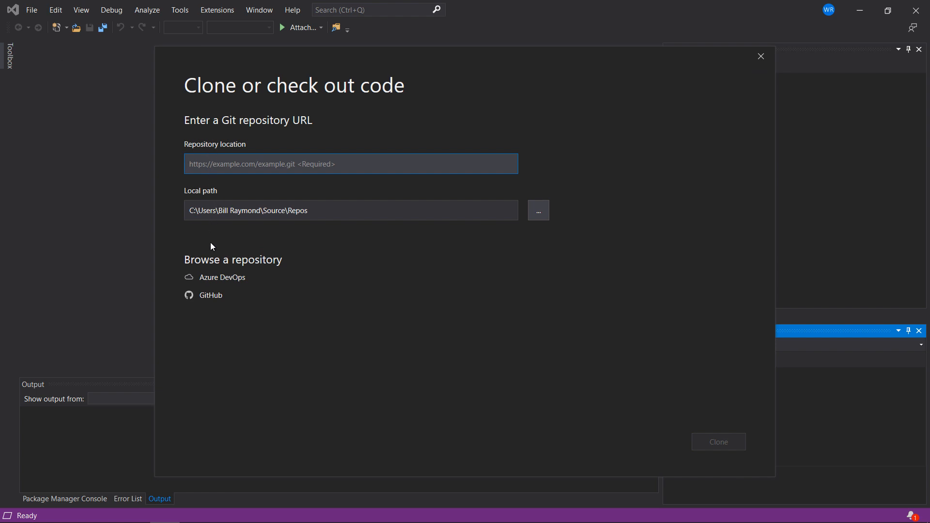
left_click(215, 281)
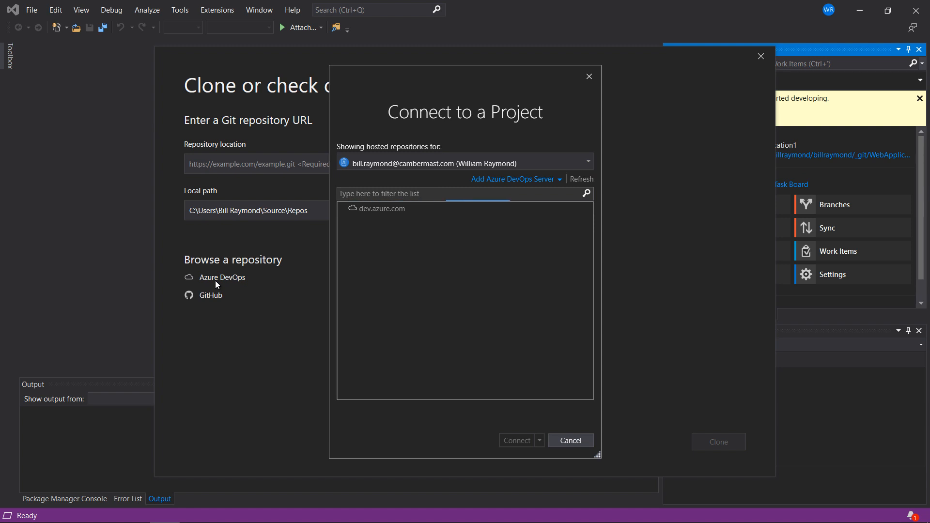
left_click(397, 258)
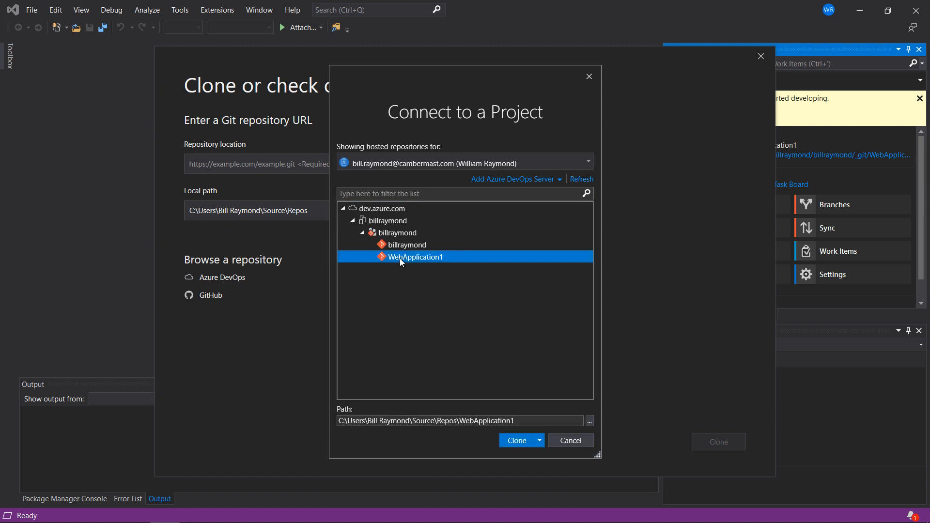
left_click(517, 440)
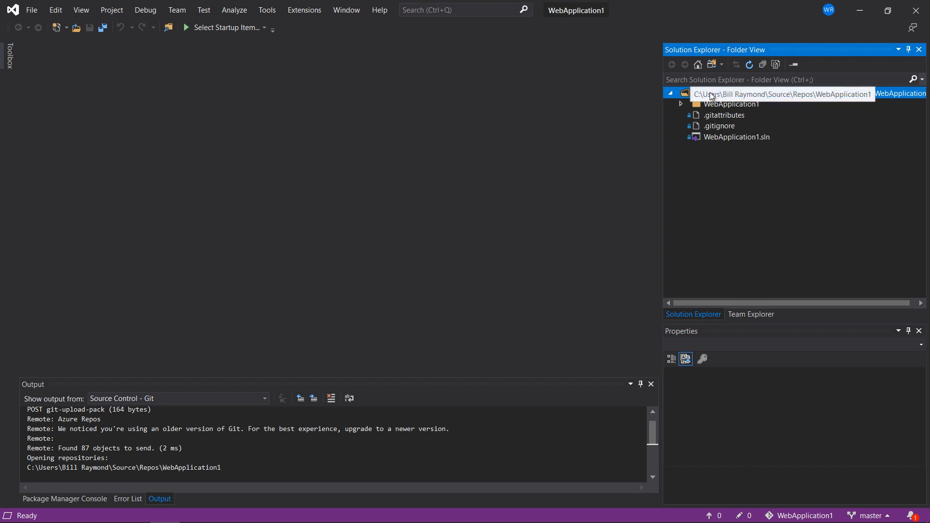
left_click(710, 63)
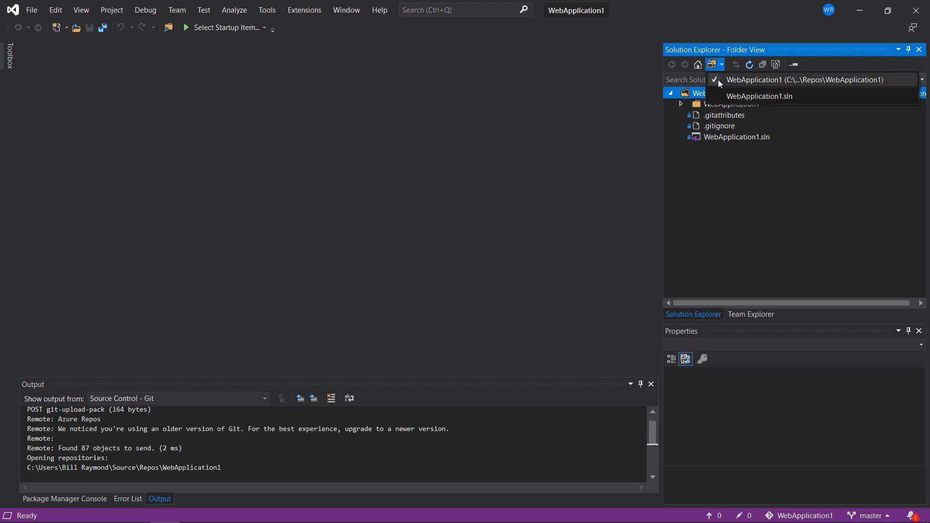
left_click(723, 97)
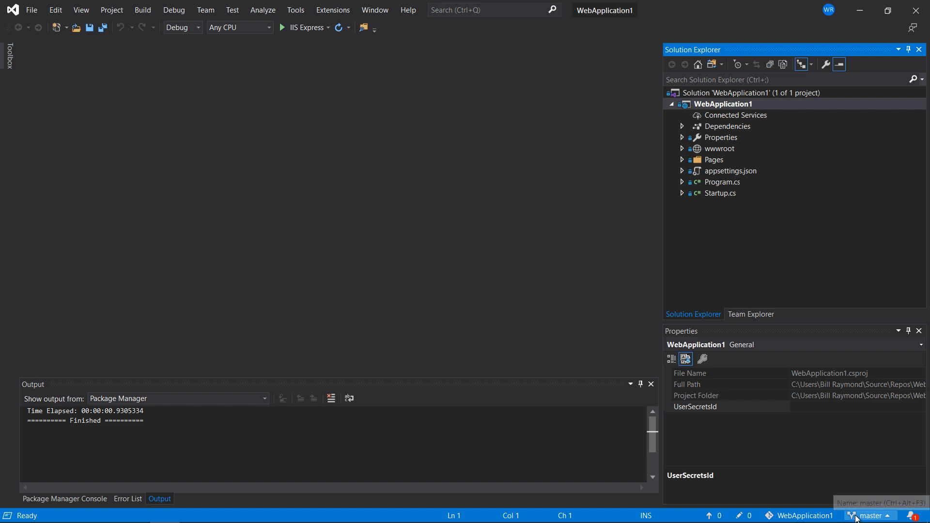
Open the commit history of the master branch and examine its commits
left_click(856, 517)
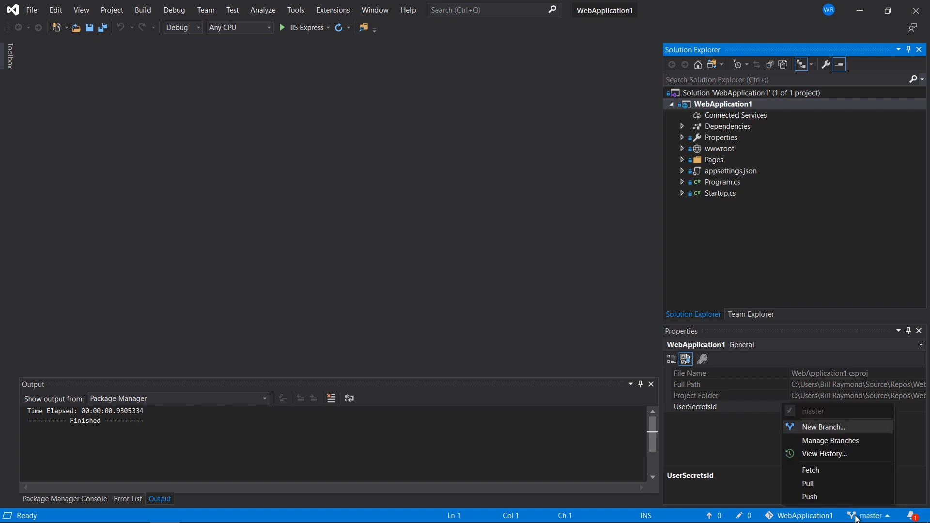
left_click(845, 456)
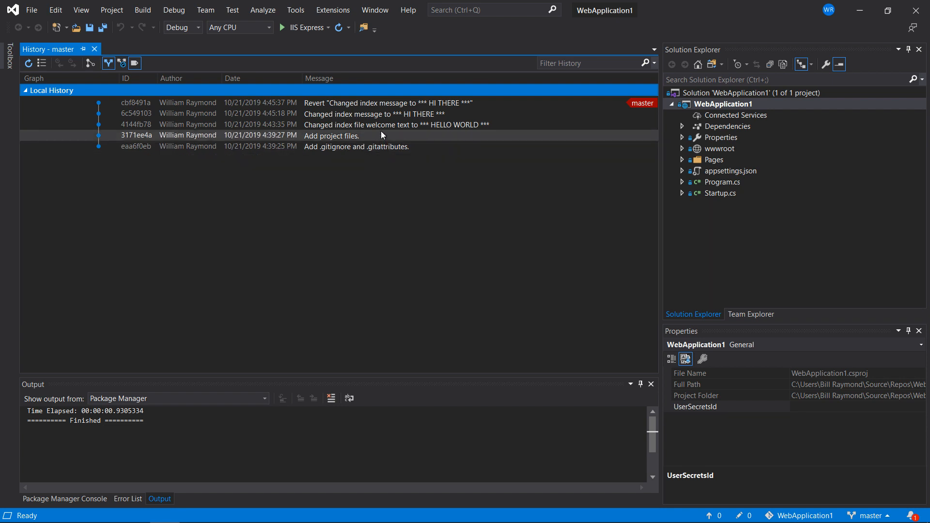
mouse_move(383, 130)
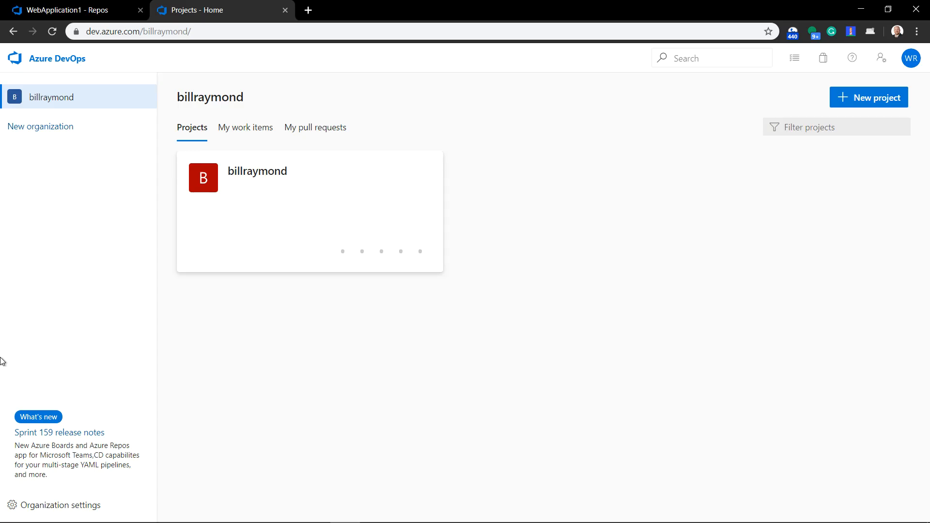
Switch to Azure DevOps in the browser, open the project's WebApplication1 repository files and check the list of repositories
mouse_move(301, 214)
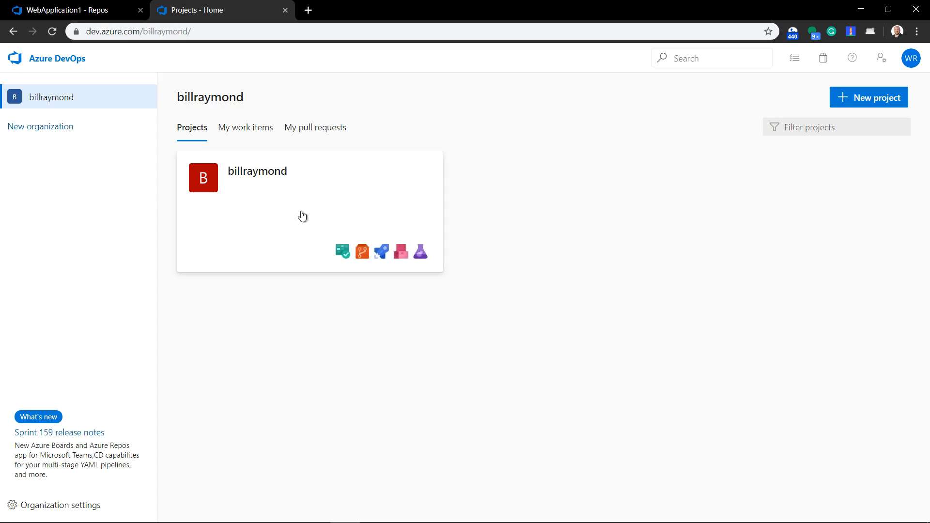
left_click(362, 253)
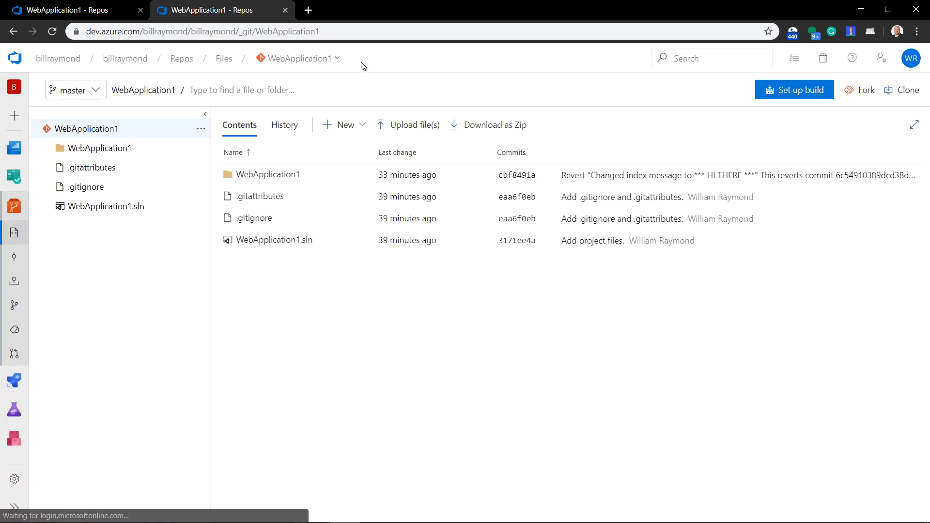
left_click(337, 59)
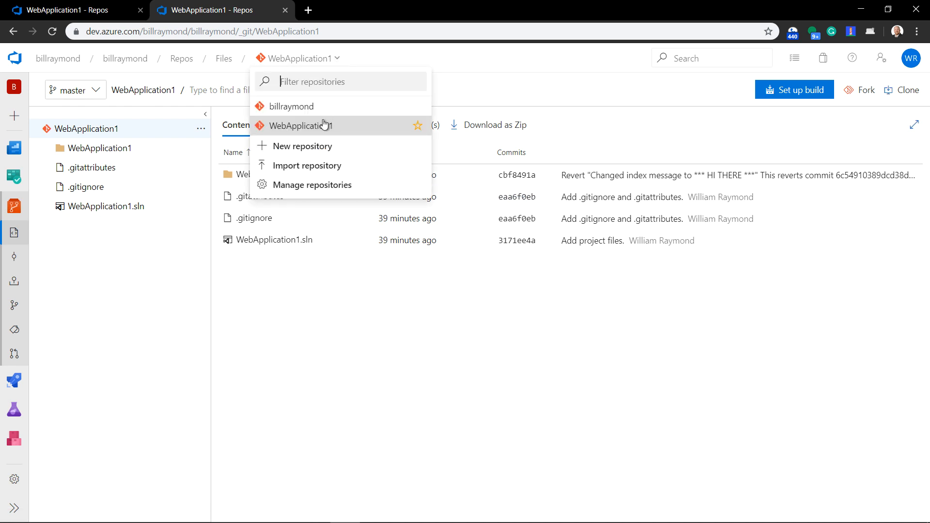
left_click(360, 59)
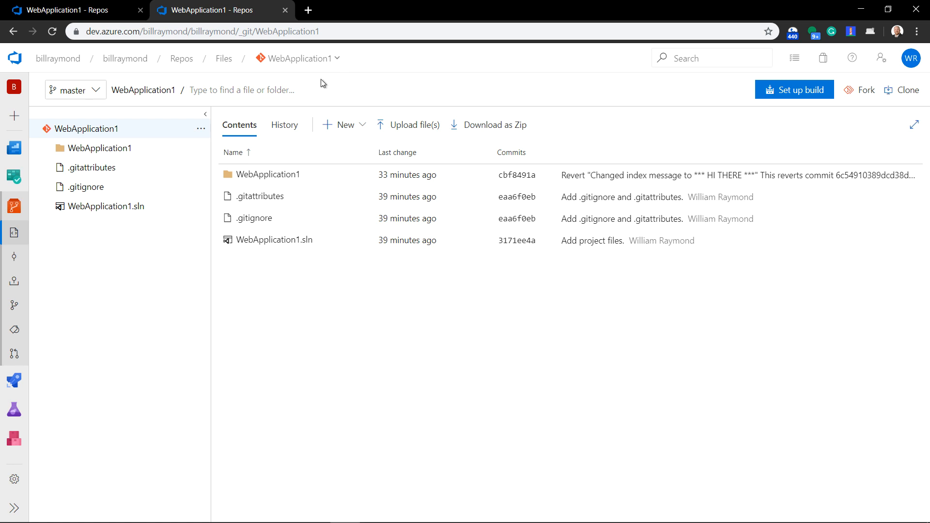
Create a new file named readme.md in the root of the WebApplication1 repository on the master branch
left_click(363, 125)
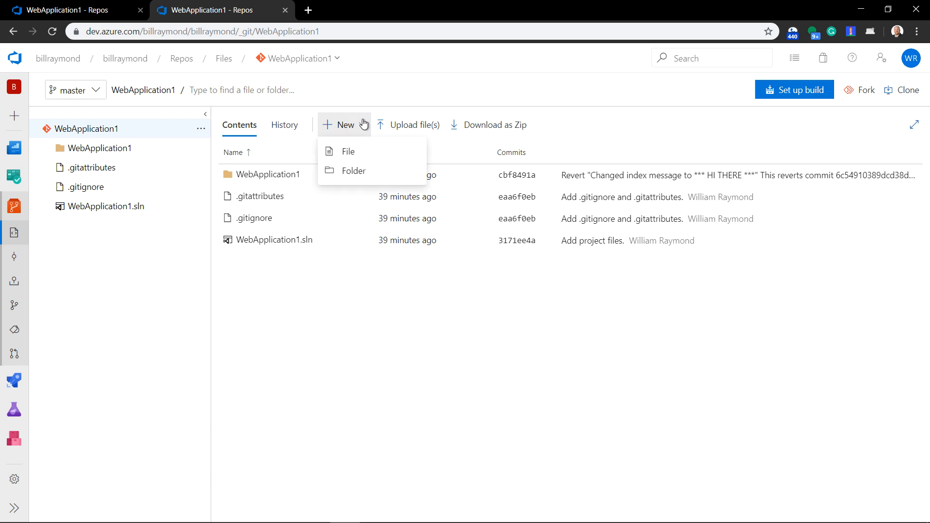
left_click(348, 152)
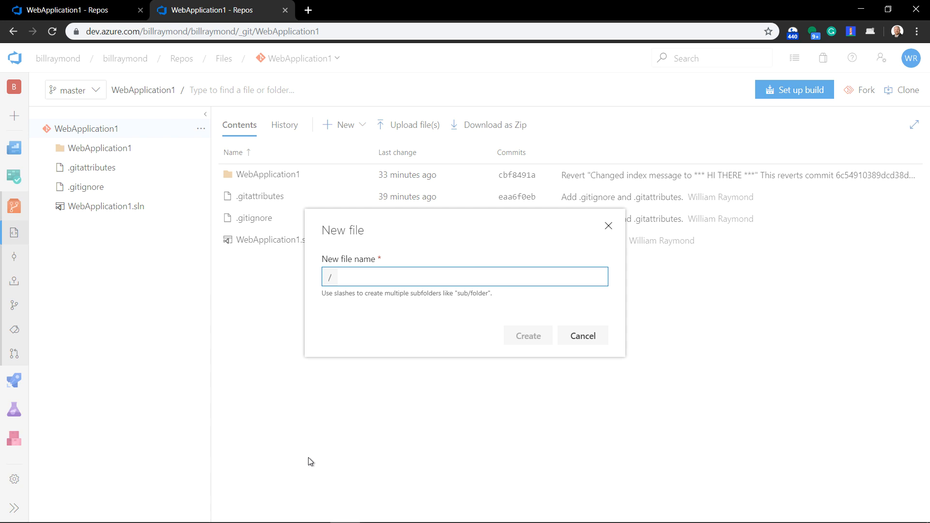
type("rea")
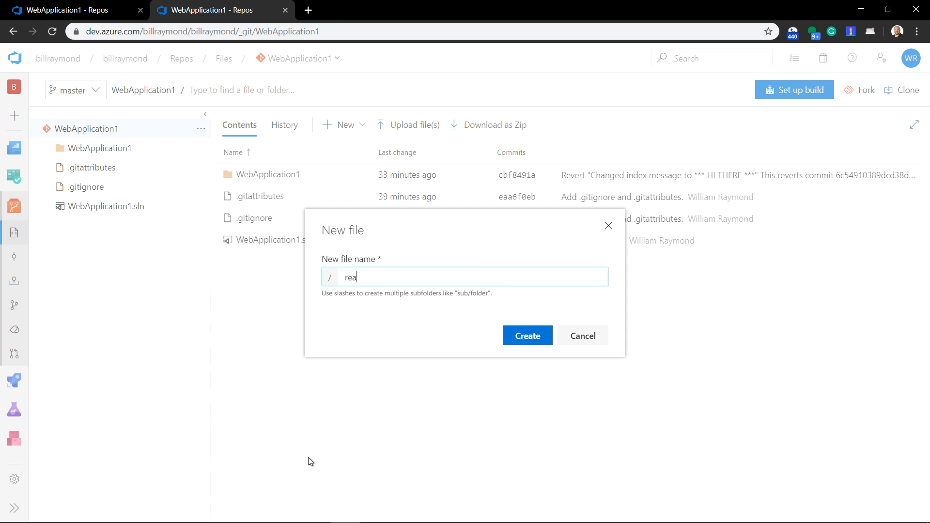
type("dme.")
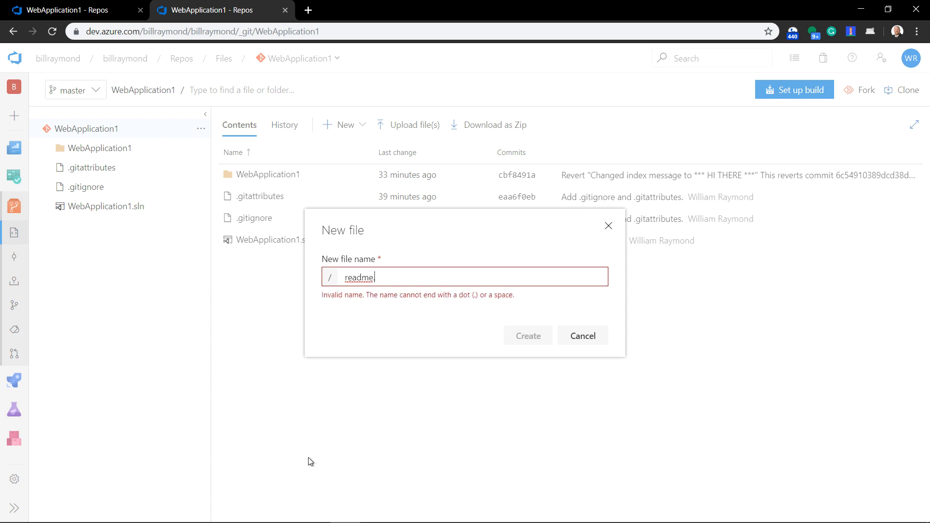
type("md")
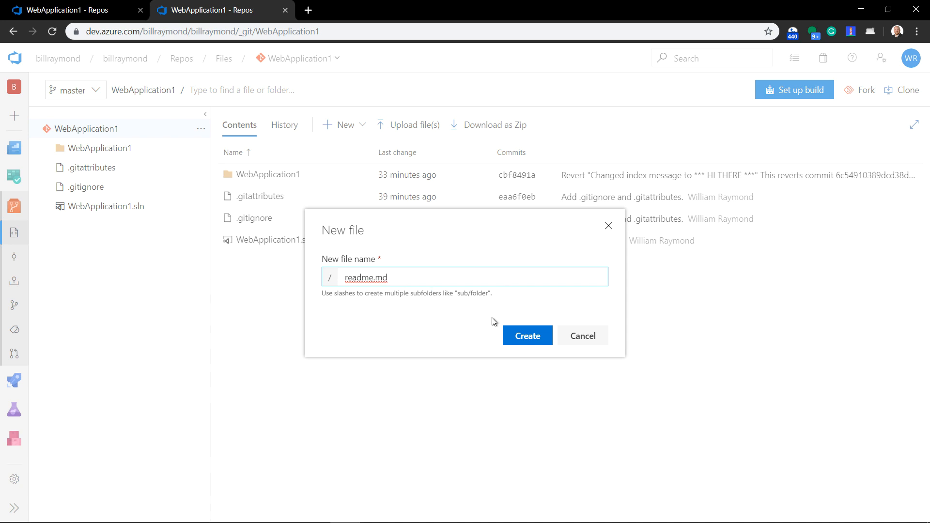
left_click(529, 335)
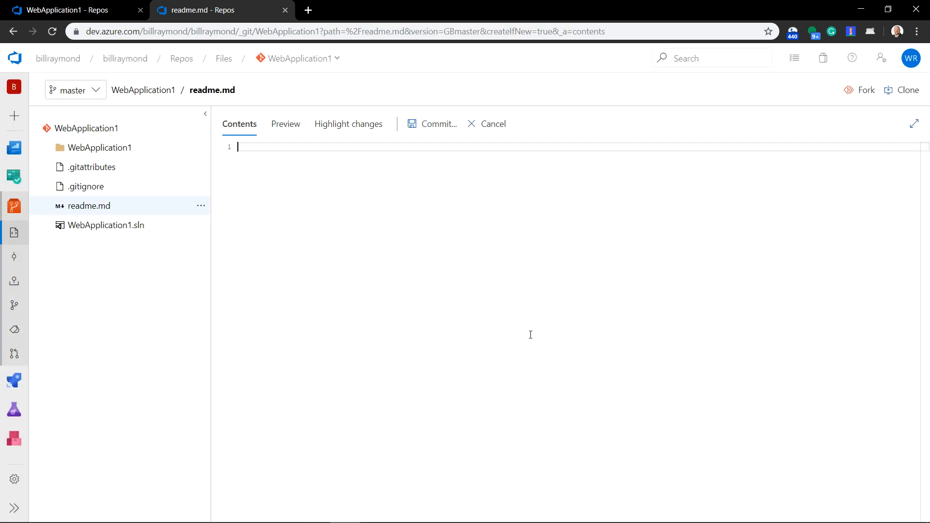
Write the heading "# THIS IS MY APP" in readme.md, followed by a blank line and the text "Welcome!"
type("# THIS IS MY APP")
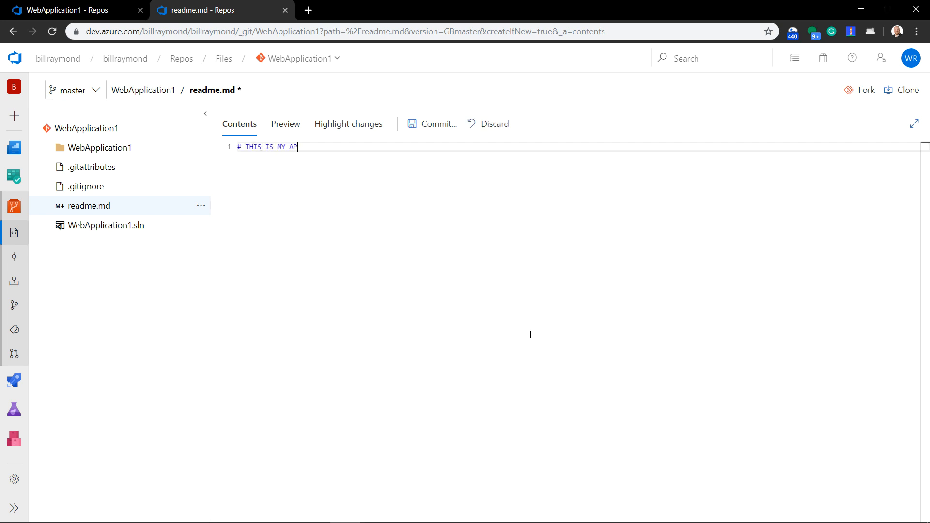
key("Return")
key("Return")
type("Welcome!")
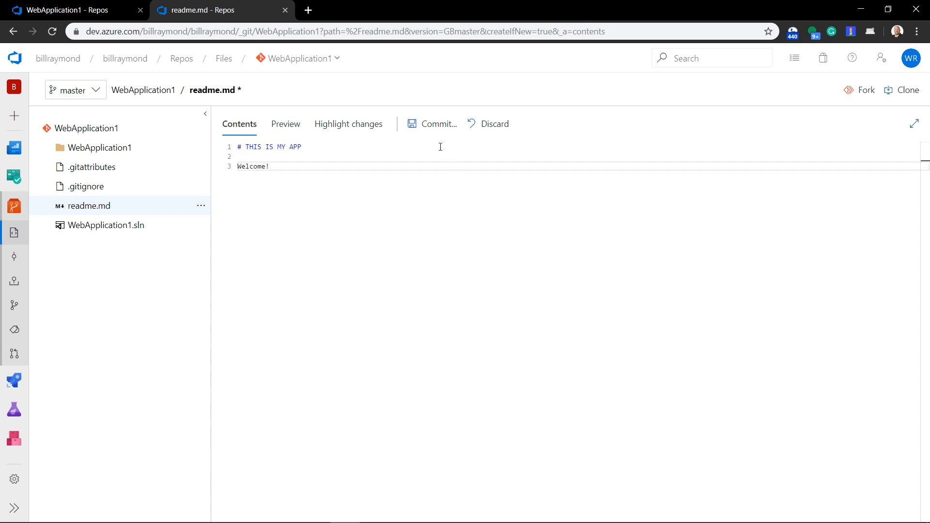
Preview the rendered readme.md and commit it to the master branch with the comment "Added file readme.md"
left_click(287, 124)
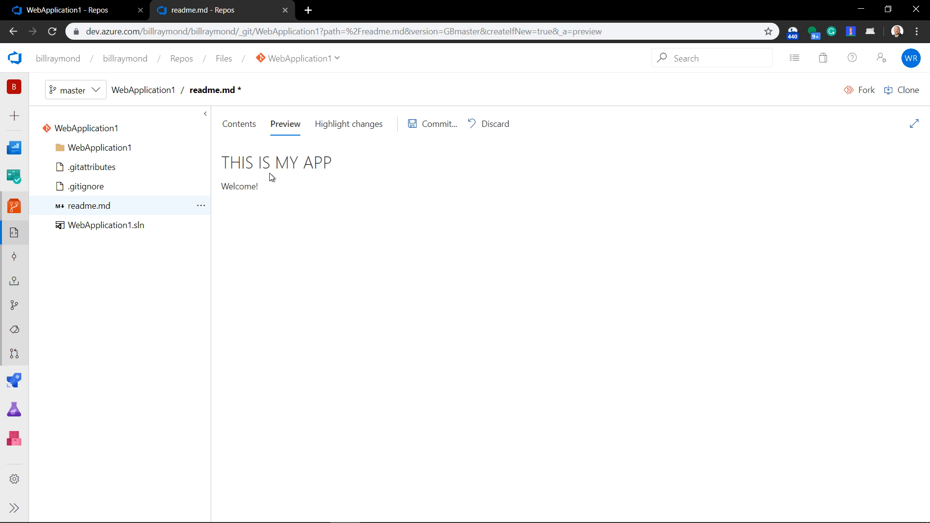
left_click(249, 129)
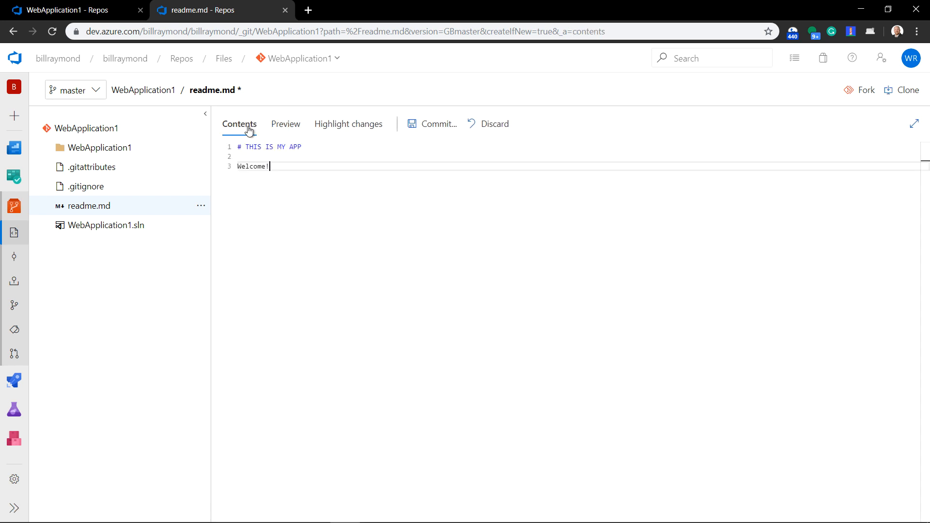
left_click(415, 128)
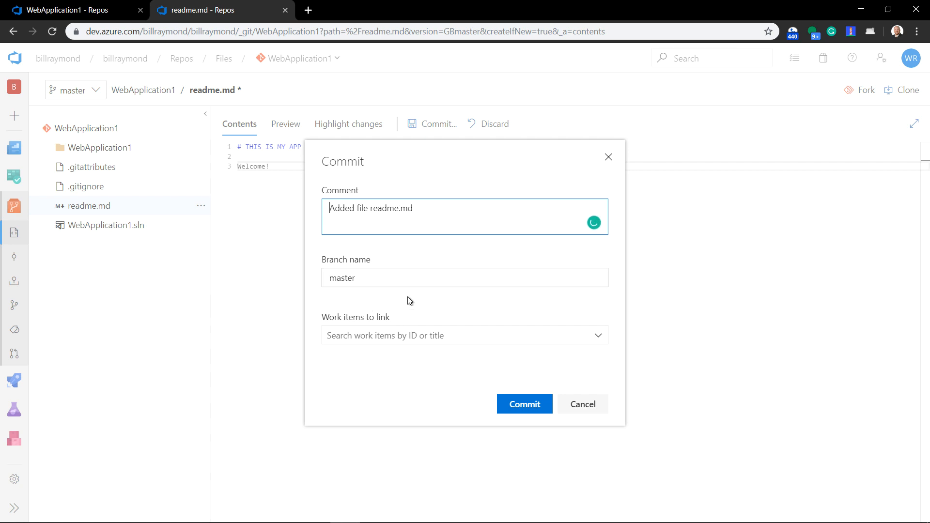
left_click(500, 402)
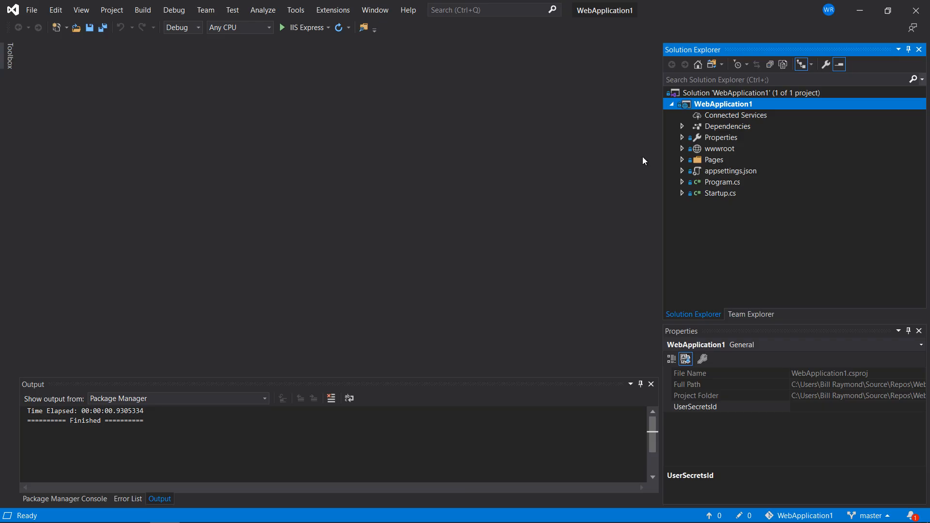
Switch to Visual Studio, show the WebApplication1 repository in folder view and sync the master branch with Azure DevOps
left_click(712, 66)
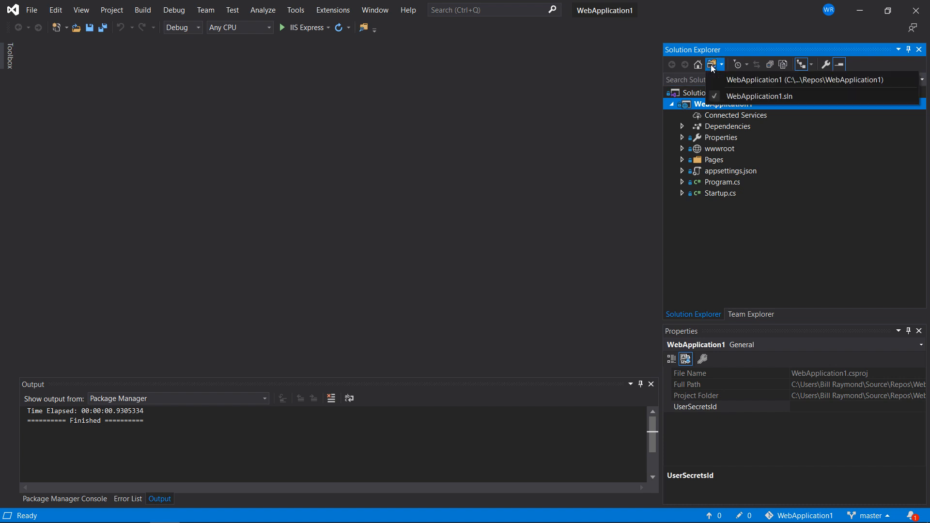
left_click(721, 80)
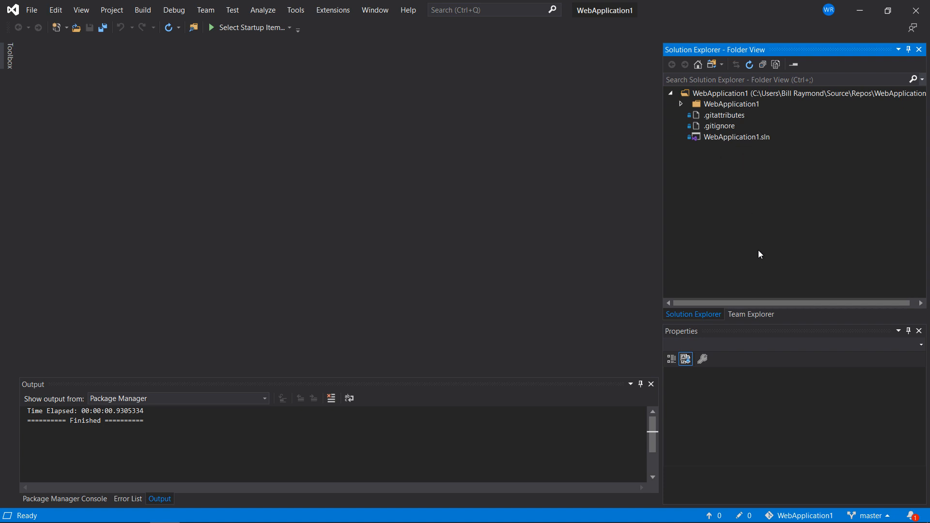
left_click(766, 315)
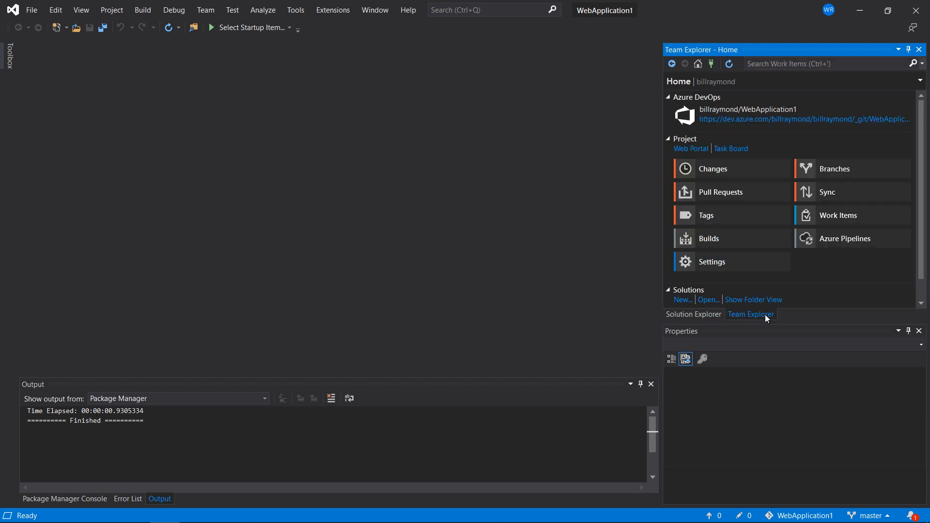
left_click(820, 198)
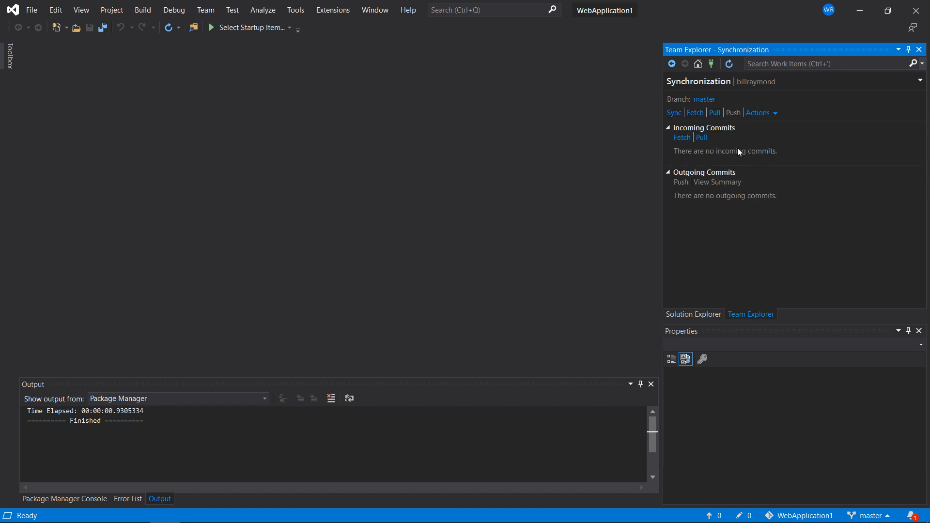
left_click(674, 113)
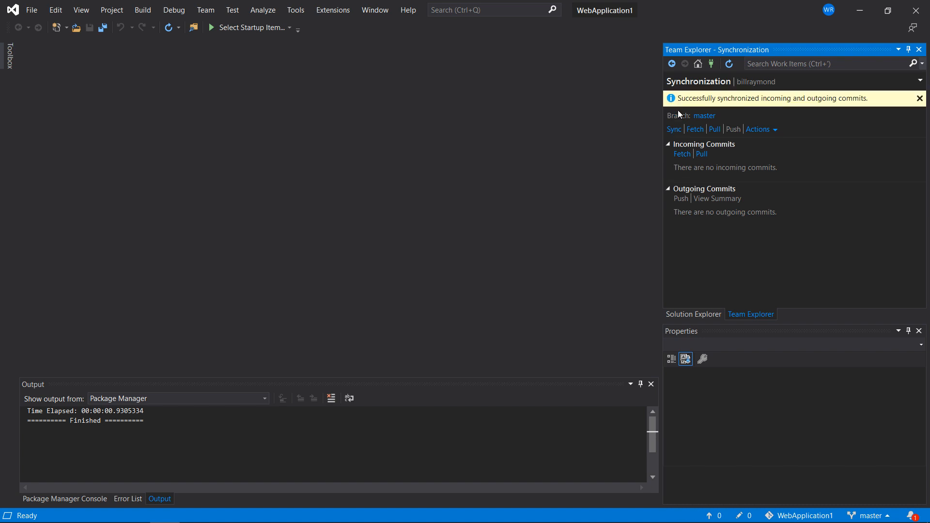
Return to Solution Explorer's folder view and open the synced readme.md in the editor
left_click(692, 314)
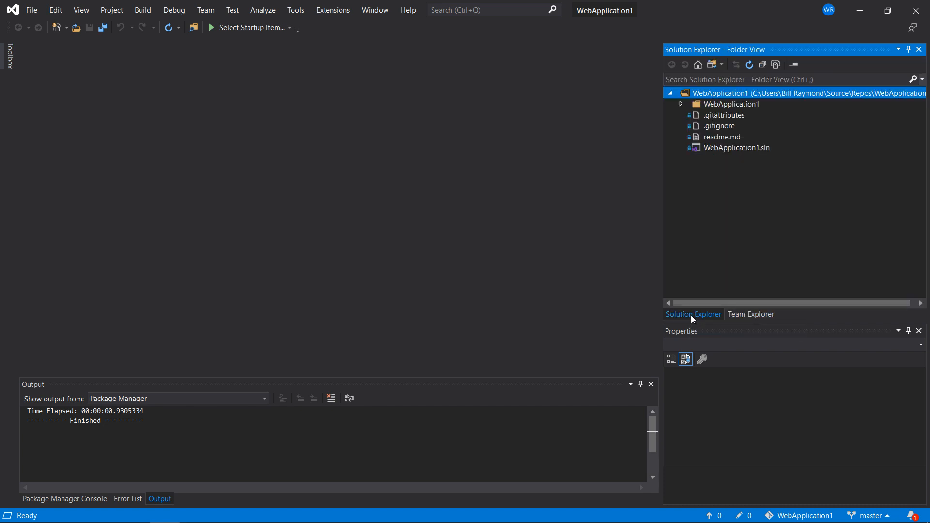
left_click(717, 139)
double_click(719, 138)
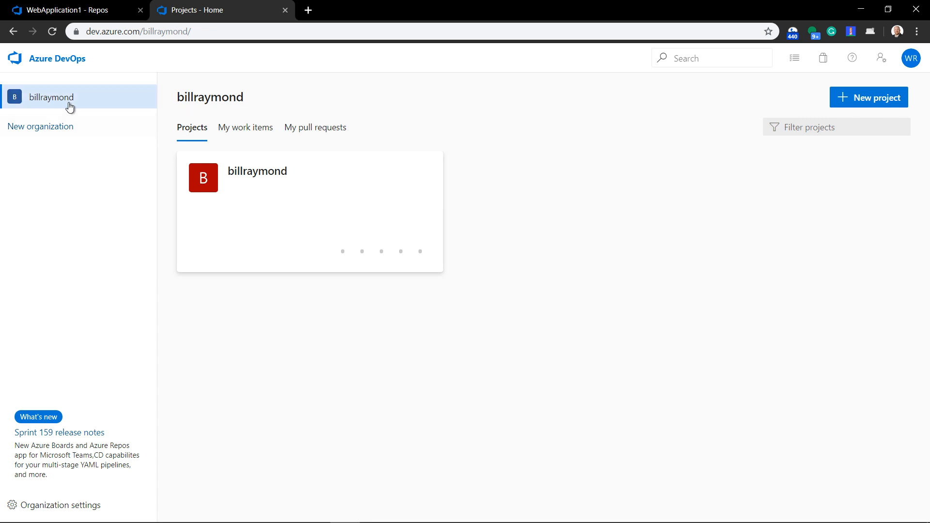
Switch to Azure DevOps in the browser and open the repository files through the project summary, and again directly from the projects page
left_click(259, 220)
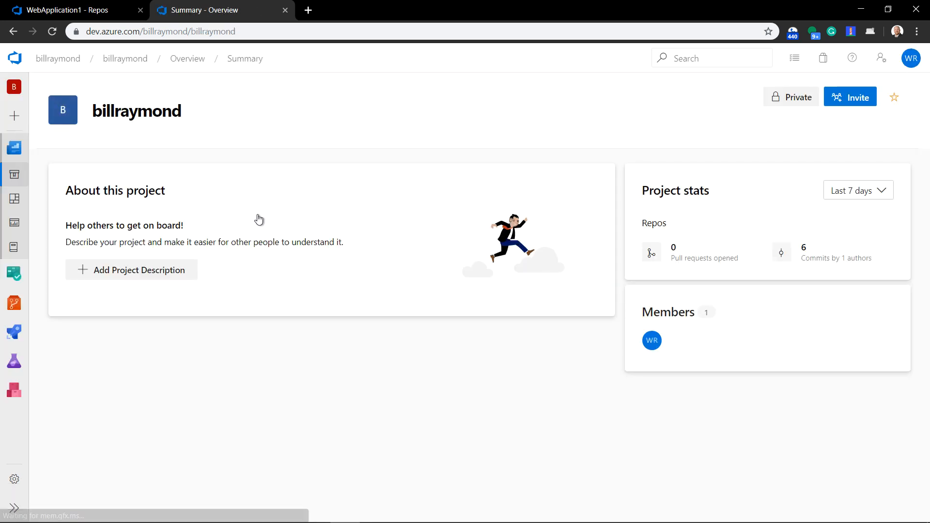
mouse_move(17, 309)
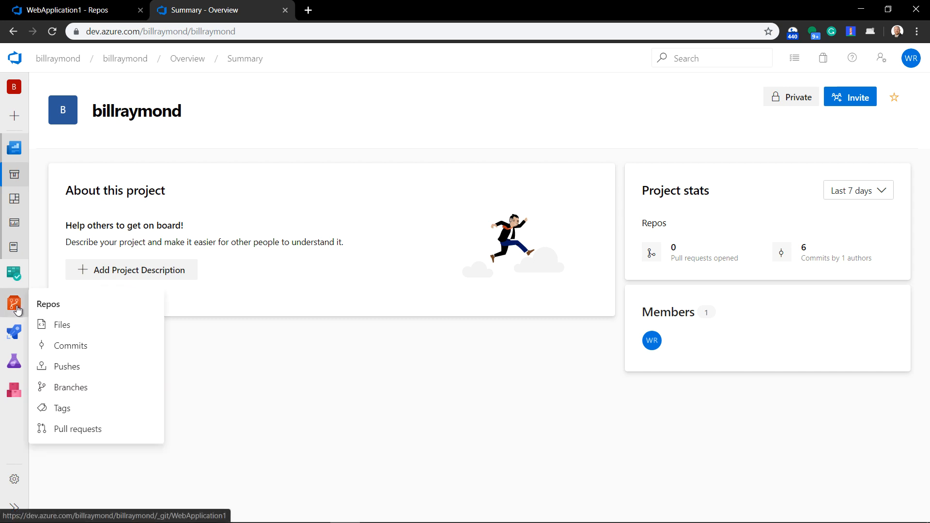
left_click(60, 324)
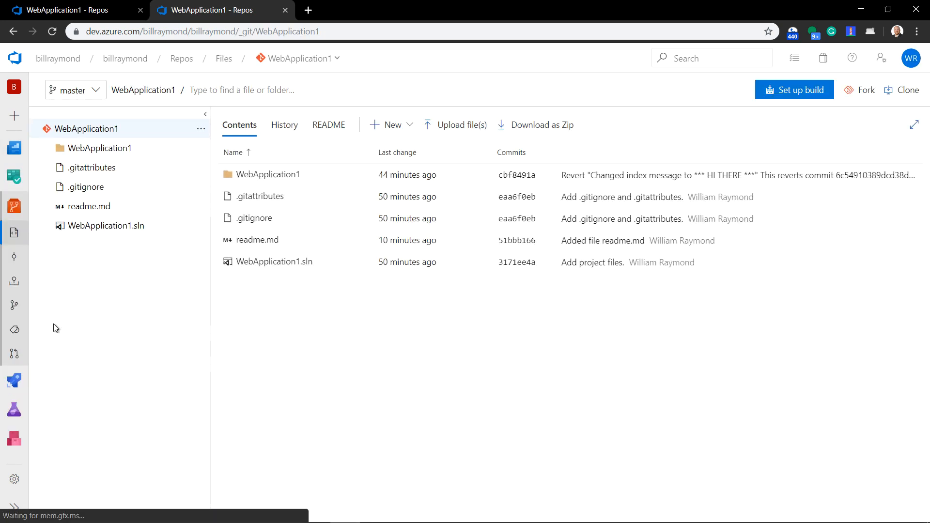
left_click(75, 59)
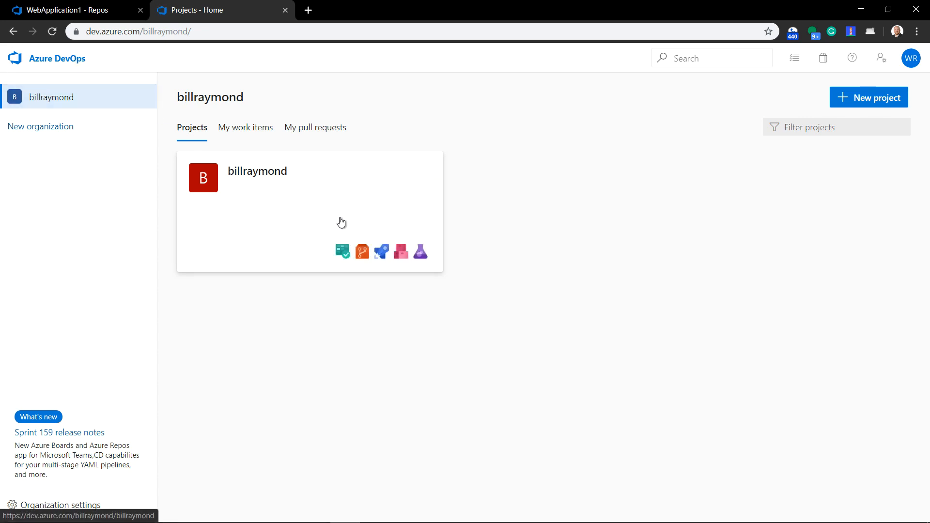
left_click(363, 257)
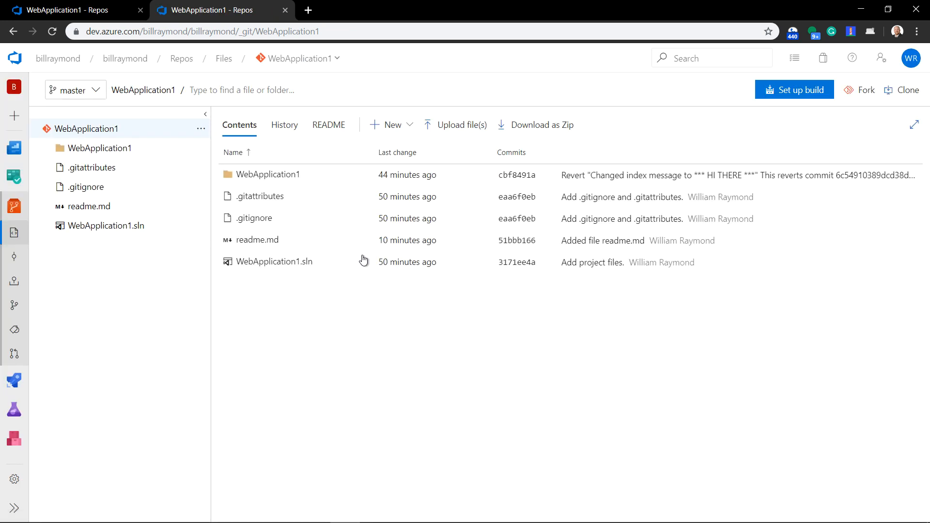
Check the list of branches in the WebApplication1 repository and open its Branches page
left_click(96, 90)
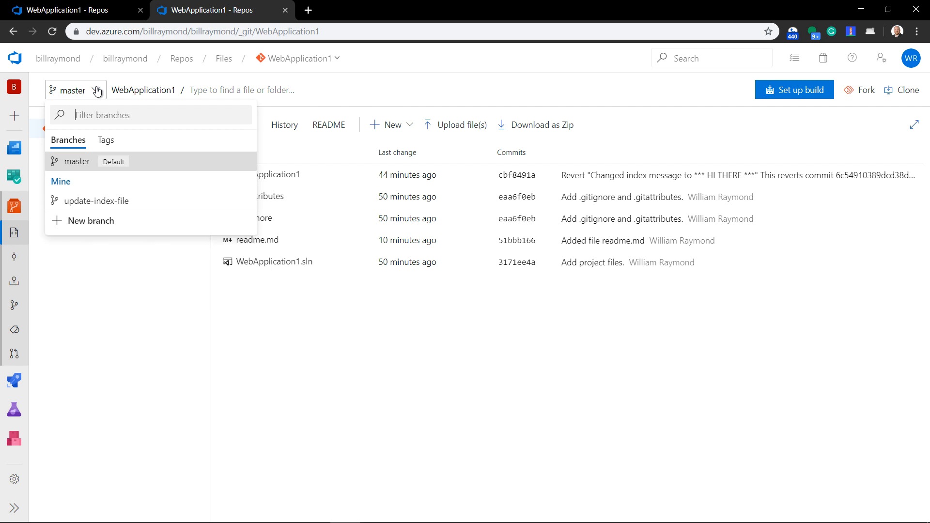
left_click(96, 91)
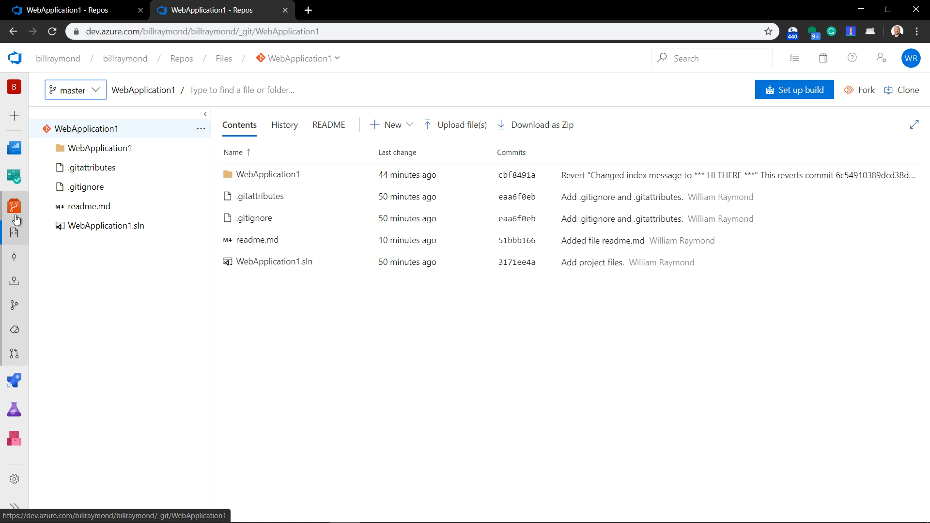
left_click(14, 313)
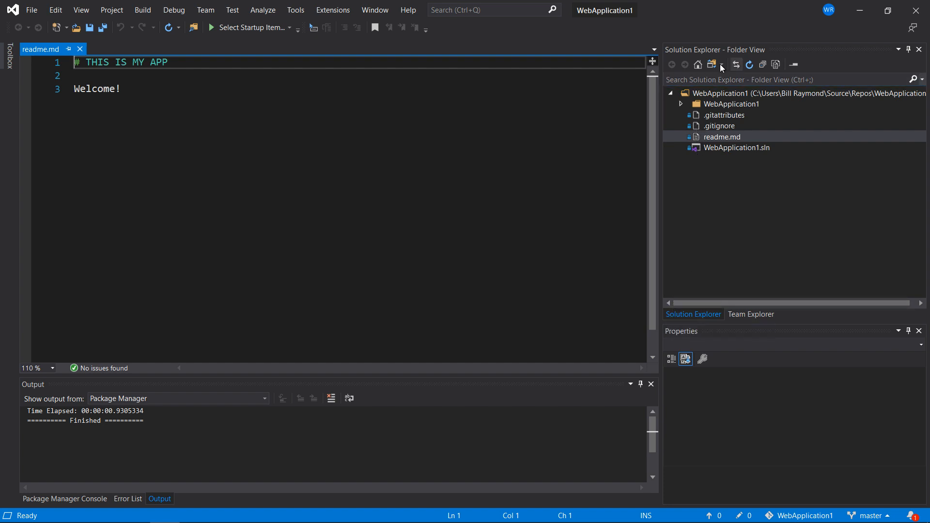
Switch to Visual Studio and compare the WebApplication1.sln solution view with the repository's folder view, ending in folder view
left_click(708, 66)
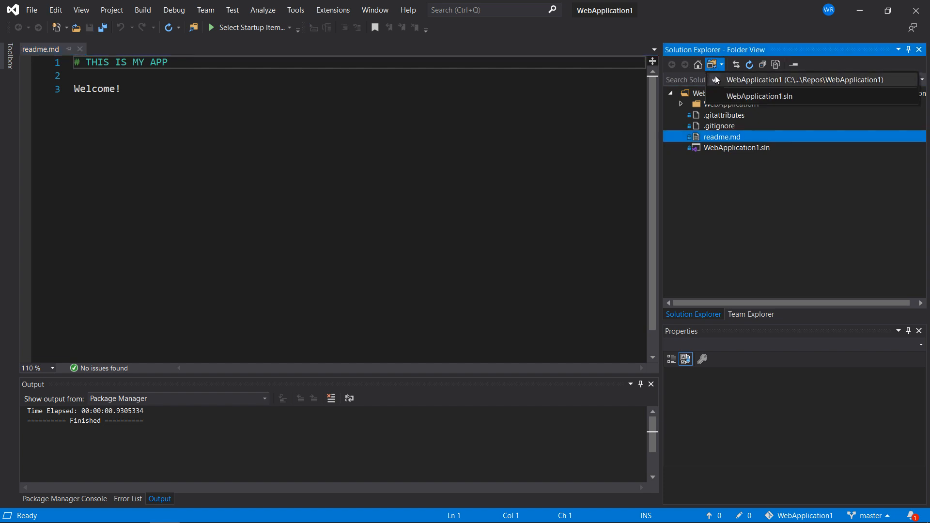
left_click(720, 91)
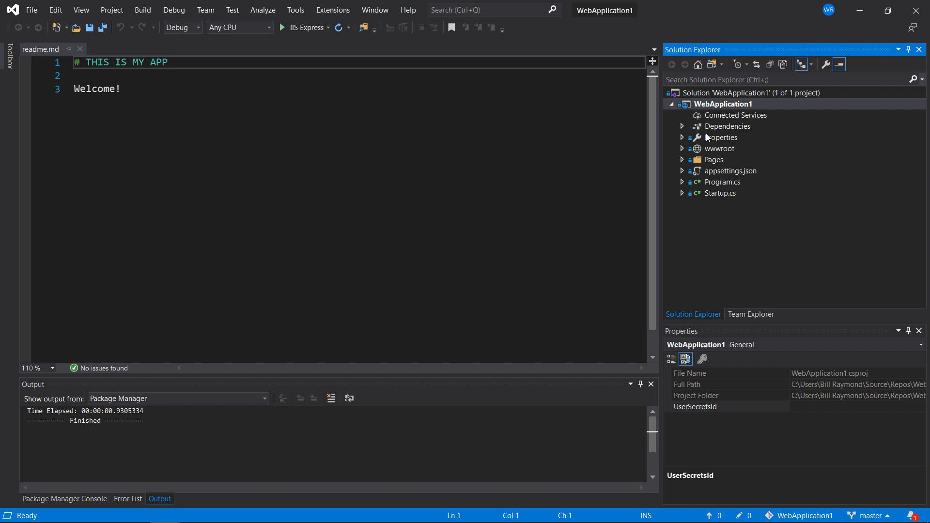
left_click(712, 64)
left_click(719, 78)
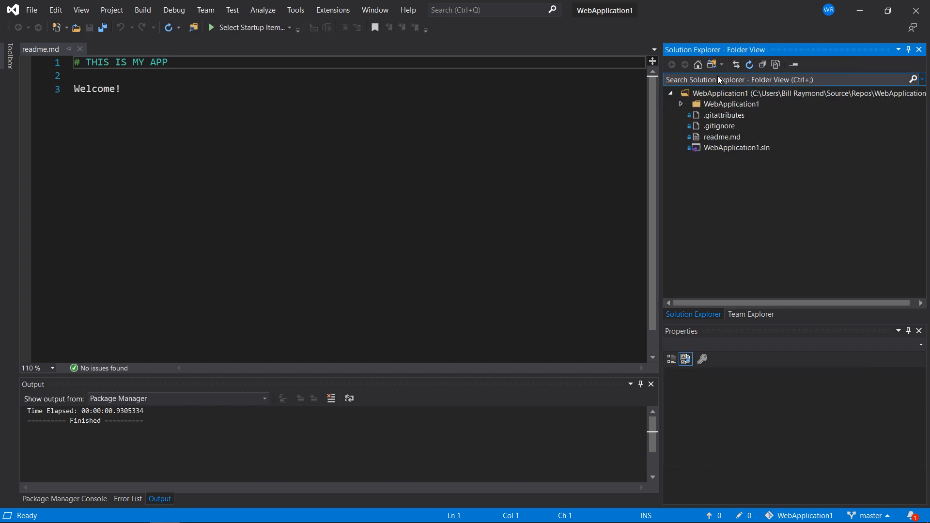